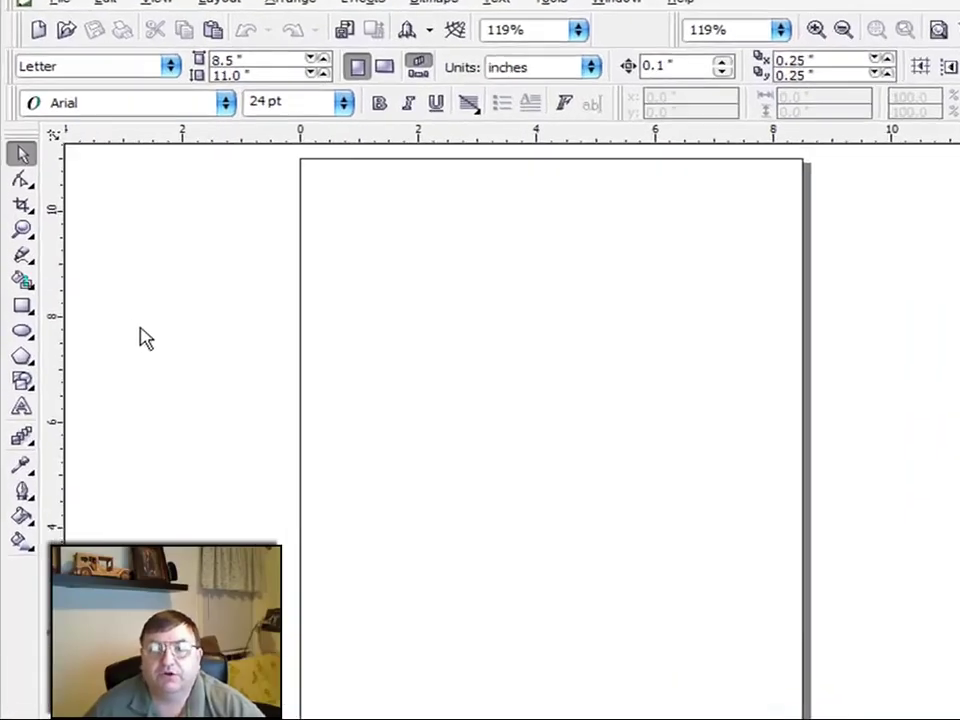
Draw a closed five-sided straight-edged shape about 5.87 × 8.39 inches on the page with the Freehand tool.
click(42, 287)
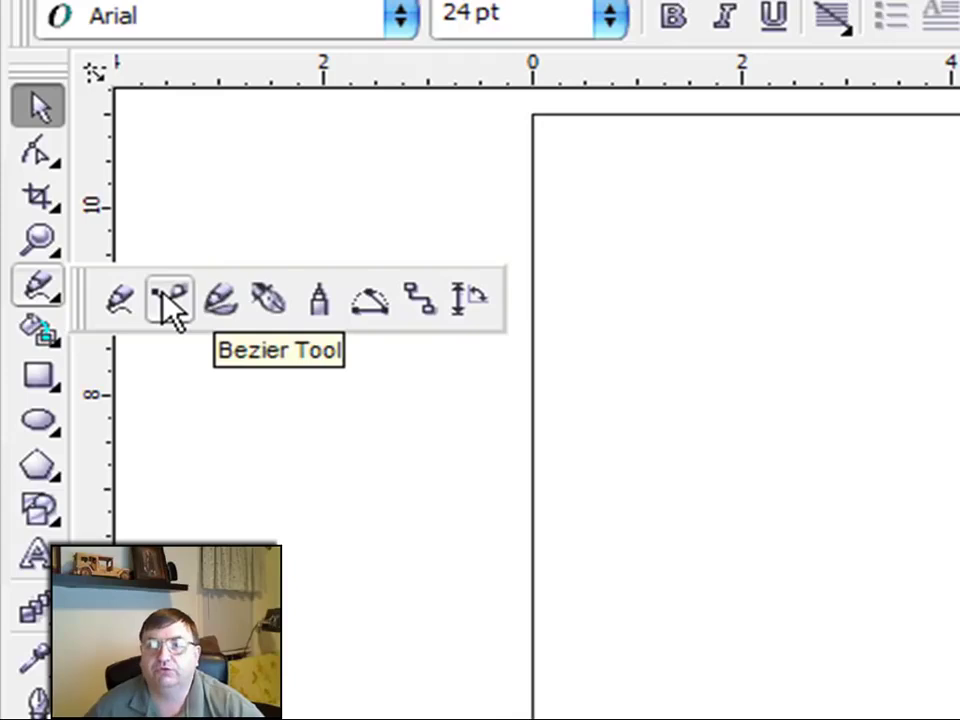
click(112, 301)
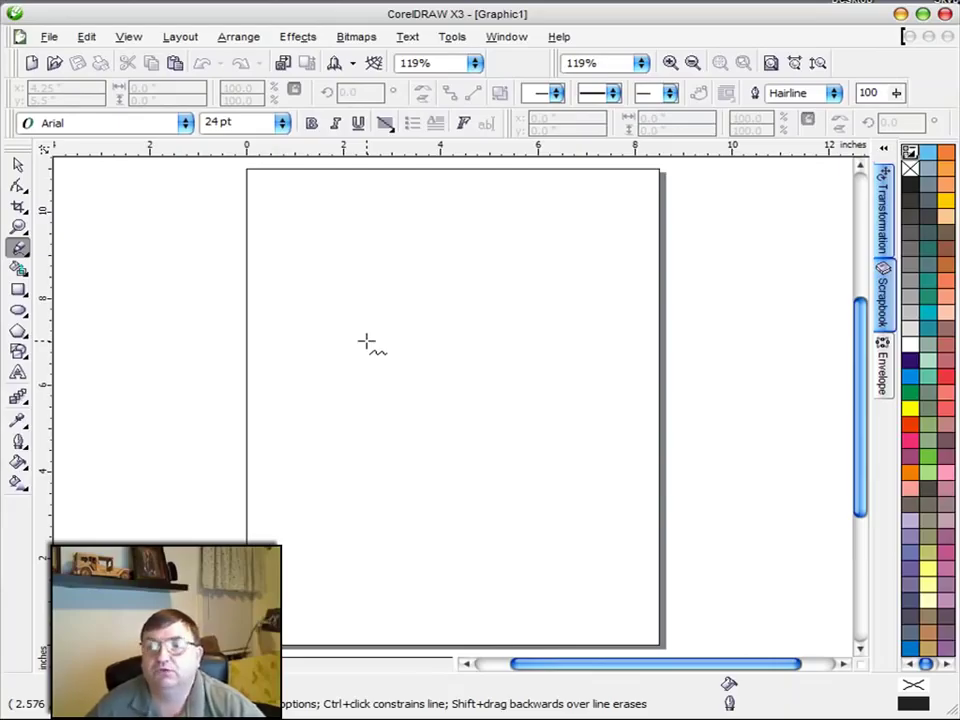
click(334, 268)
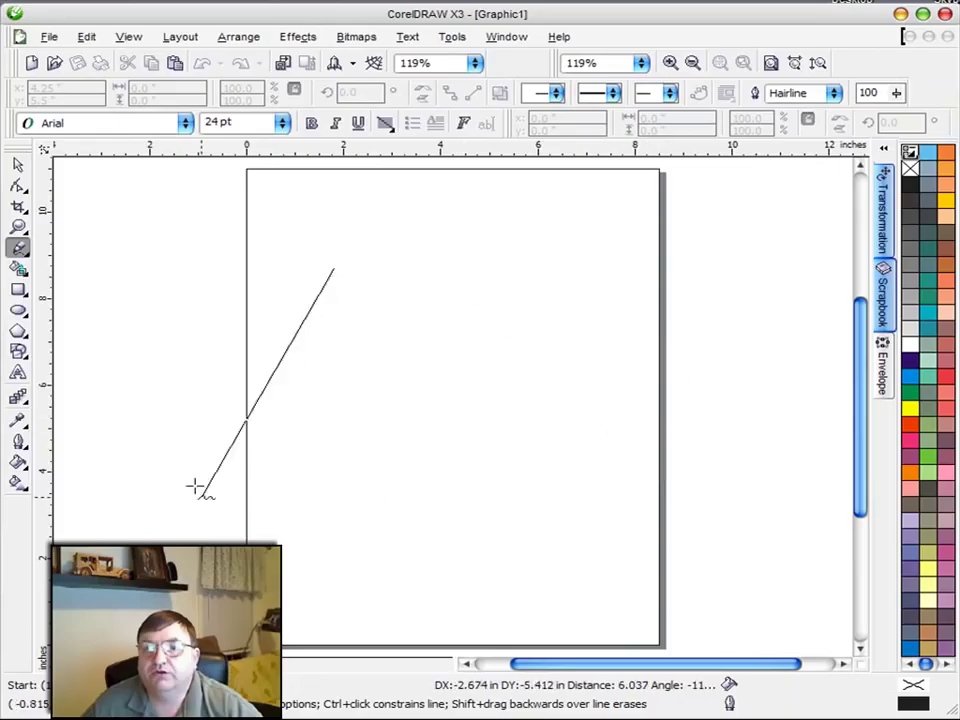
click(355, 549)
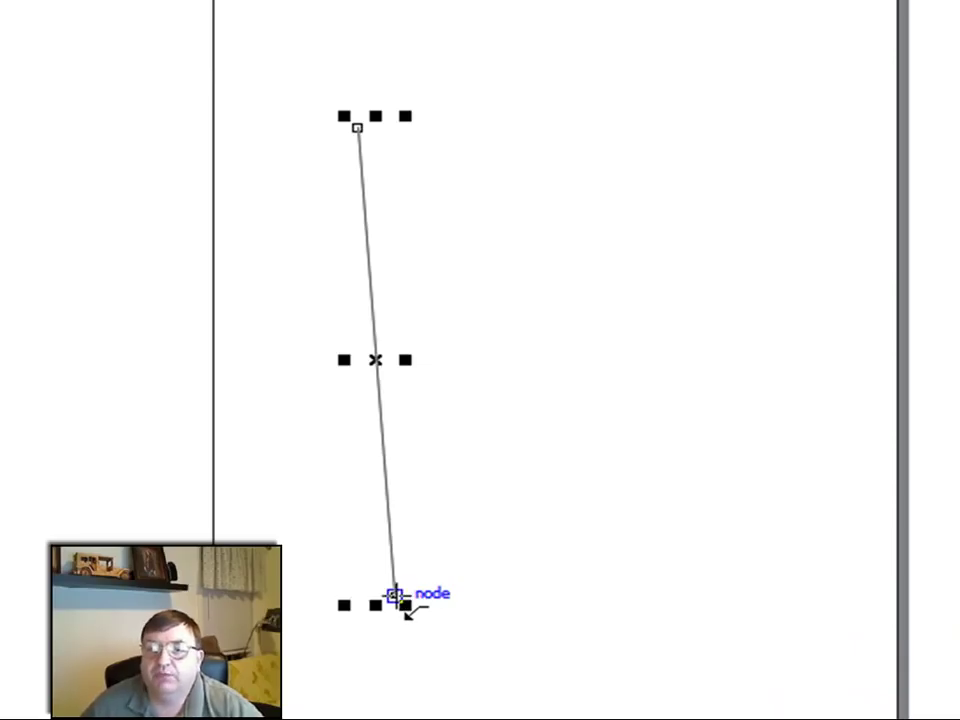
click(395, 595)
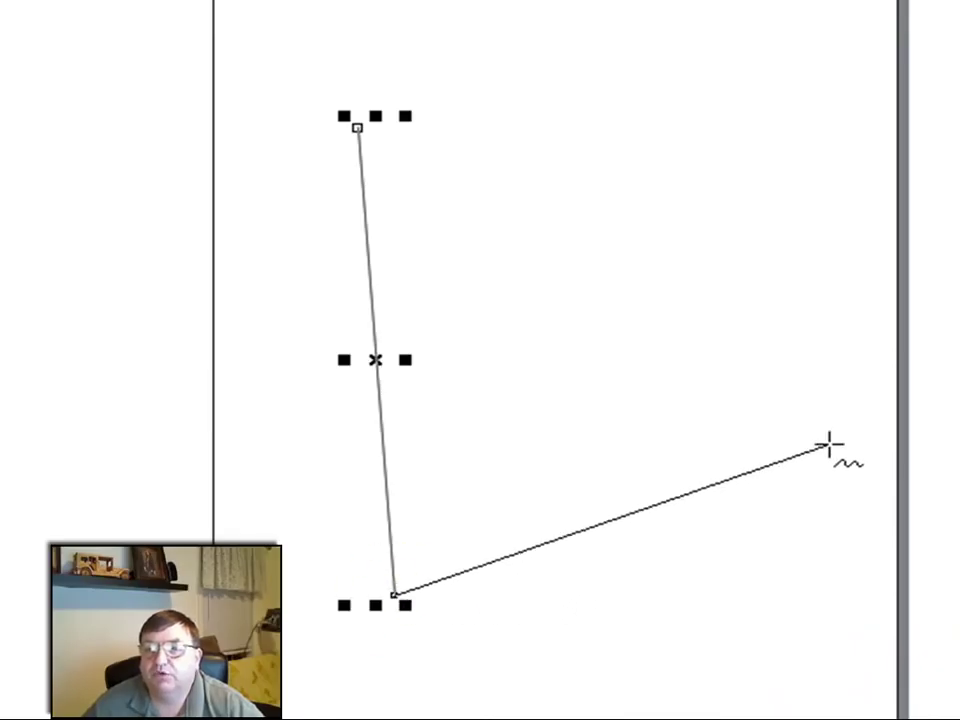
click(829, 443)
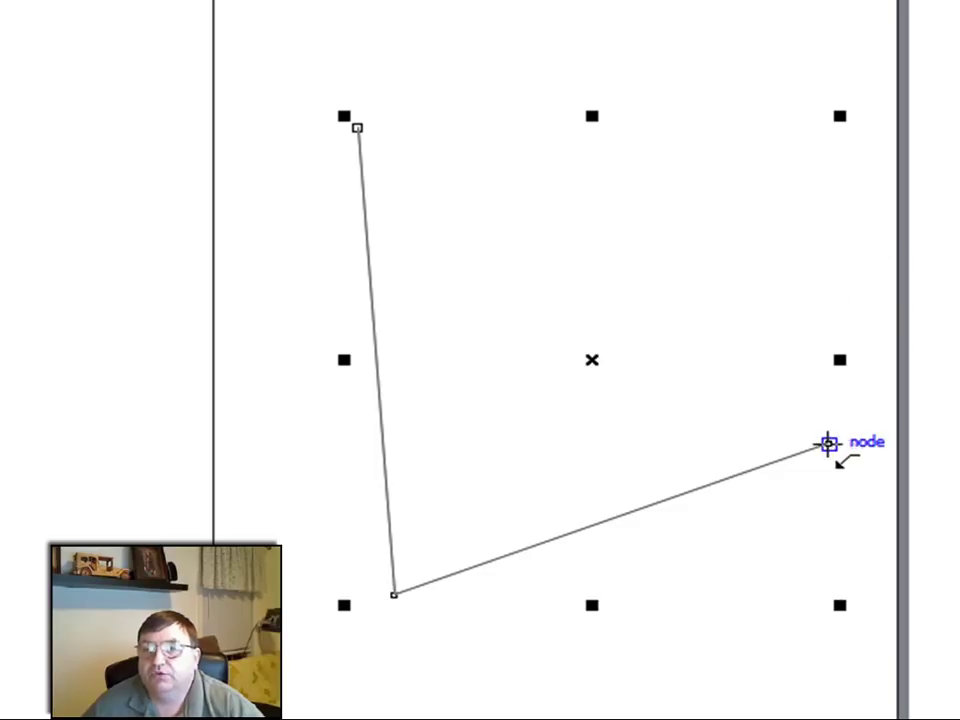
click(829, 443)
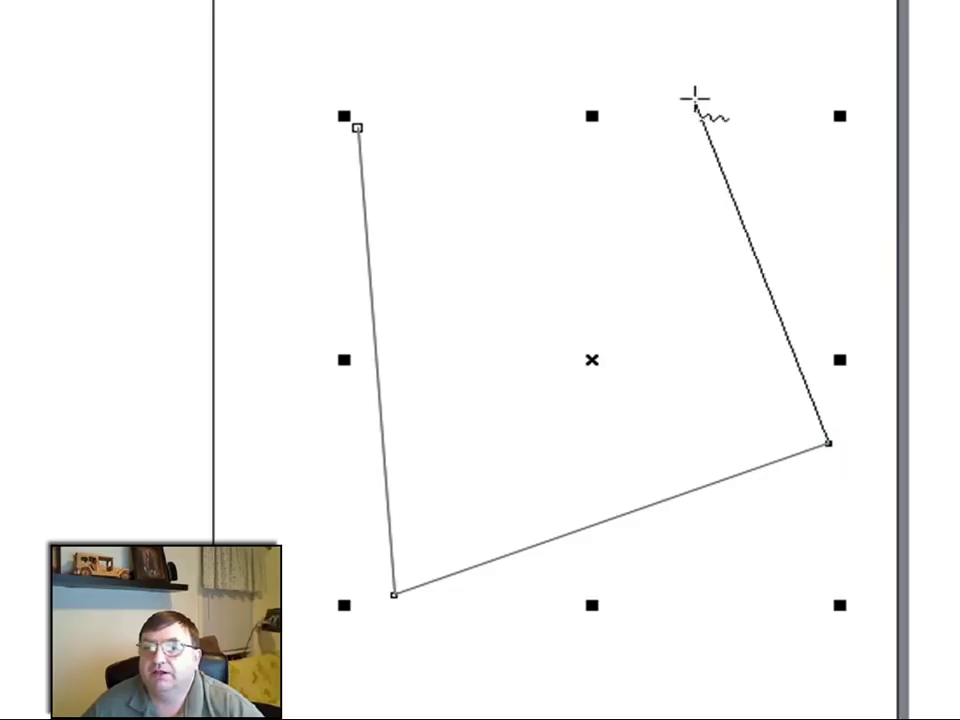
click(737, 46)
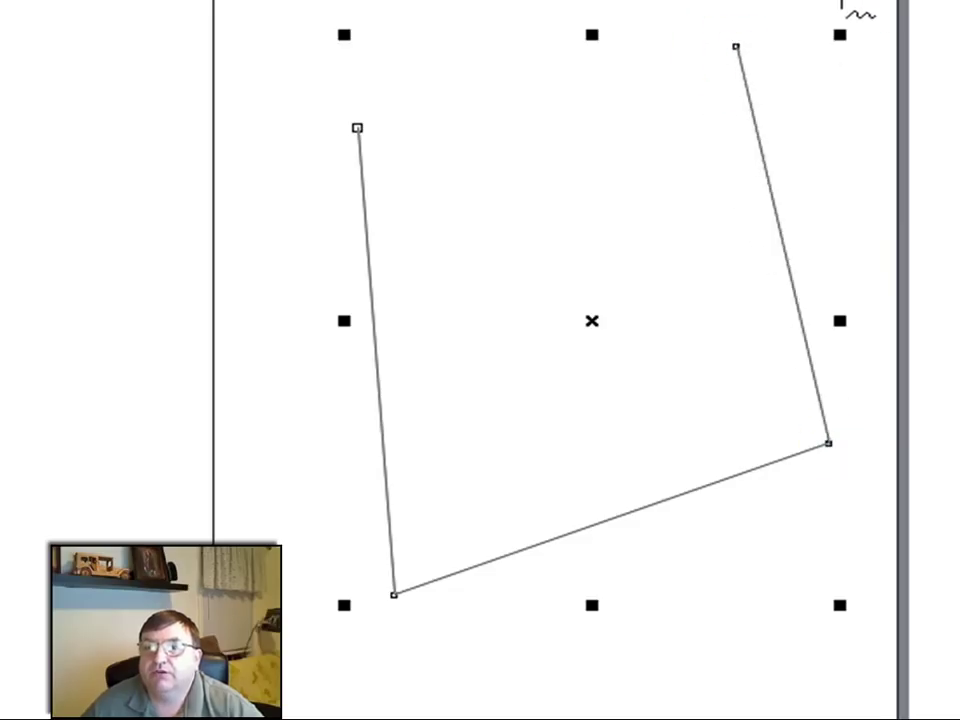
click(738, 46)
click(510, 4)
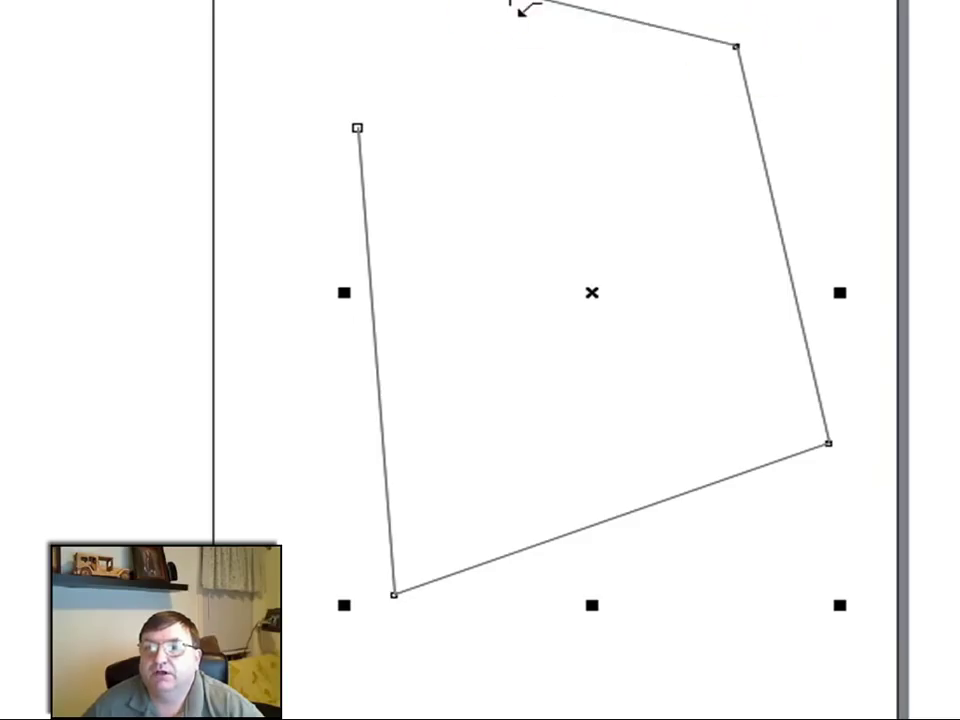
click(489, 22)
click(358, 127)
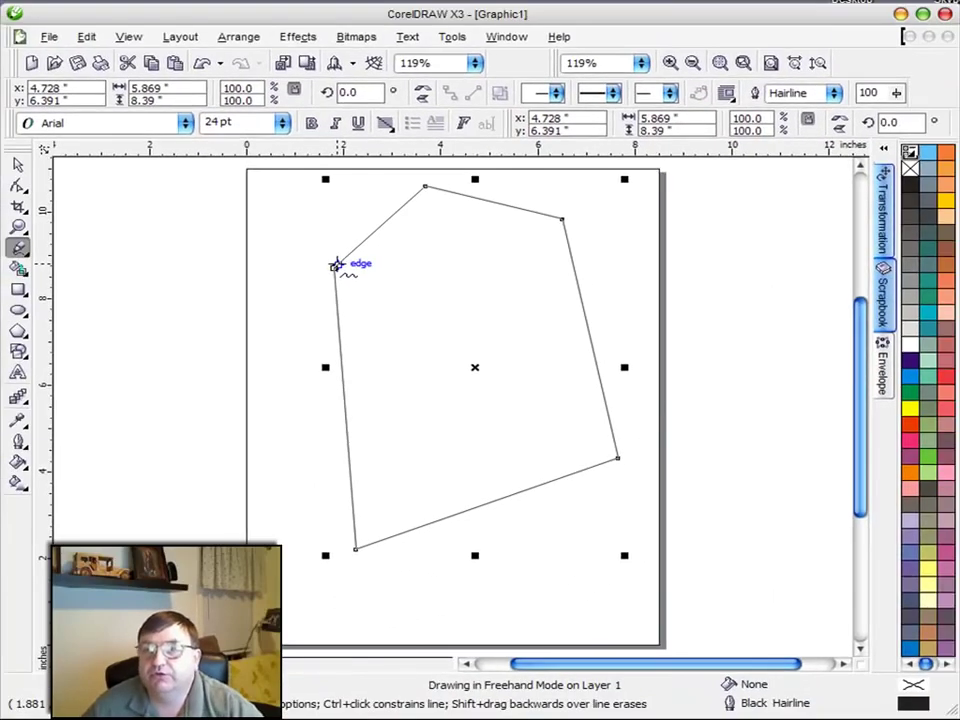
Fill the five-sided shape with Sea Green and move it horizontally until it straddles the page's left edge.
click(928, 328)
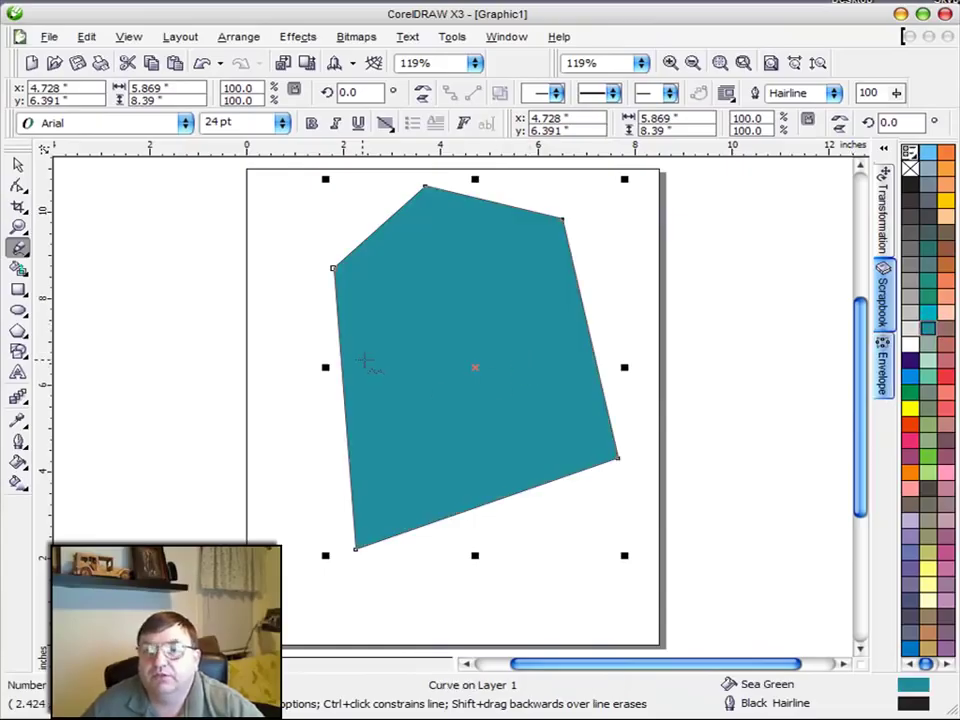
click(18, 163)
drag(566, 347, 340, 354)
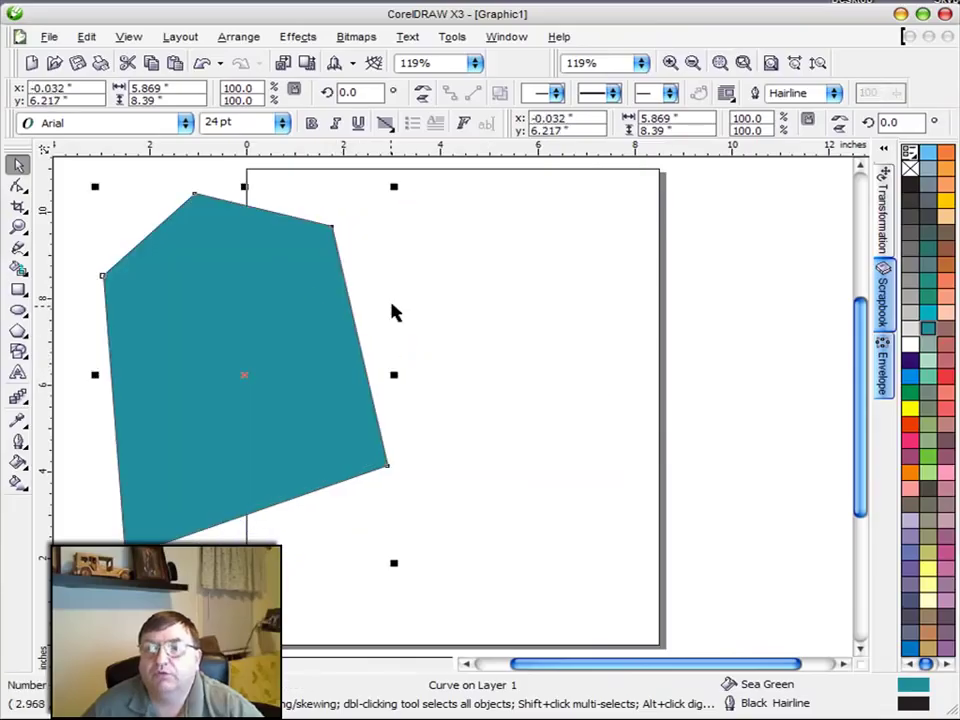
Draw a closed, self-crossing freehand curve about 3.76 × 5.85 inches on the upper page and fill it with Sea Green.
click(18, 249)
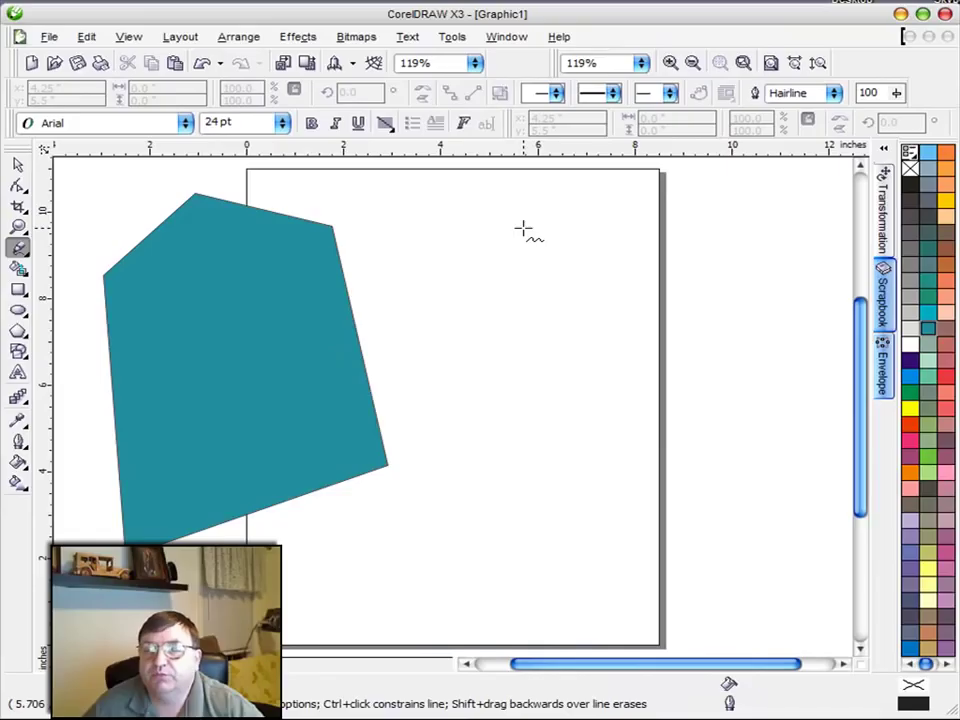
mouse_move(522, 229)
mouse_down()
mouse_move(467, 263)
mouse_move(457, 301)
mouse_move(468, 356)
mouse_move(496, 383)
mouse_move(531, 391)
mouse_move(553, 388)
mouse_move(590, 342)
mouse_move(542, 299)
mouse_move(489, 306)
mouse_move(431, 331)
mouse_move(406, 359)
mouse_move(419, 401)
mouse_move(435, 424)
mouse_move(476, 439)
mouse_move(528, 439)
mouse_move(563, 400)
mouse_move(550, 360)
mouse_move(447, 293)
mouse_move(417, 241)
mouse_move(441, 192)
mouse_move(482, 184)
mouse_move(522, 229)
mouse_up()
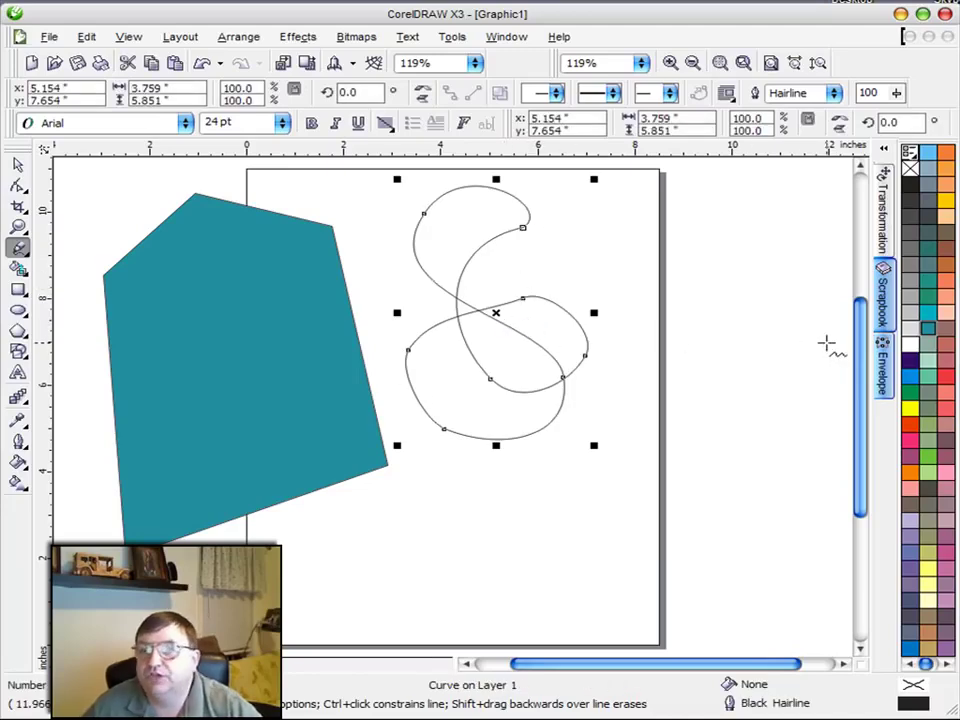
click(929, 327)
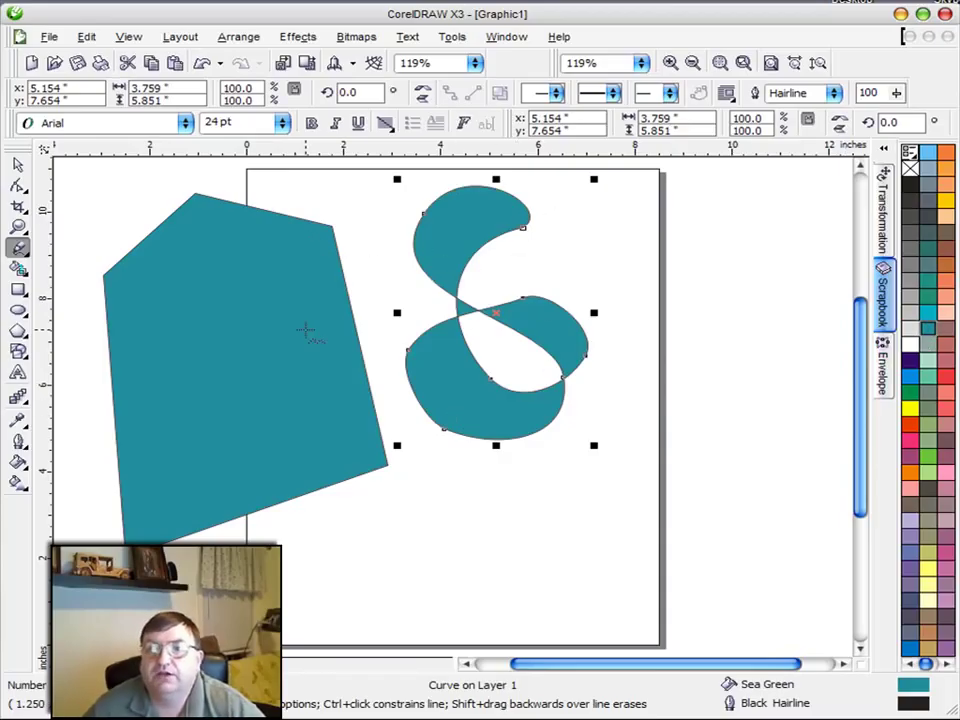
Draw a slanted straight line on the lower page and an open wavy freehand curve about 0.96 × 3.7 inches beside it.
click(538, 502)
click(415, 578)
mouse_move(645, 411)
mouse_down()
mouse_move(624, 466)
mouse_move(643, 561)
mouse_move(609, 572)
mouse_up()
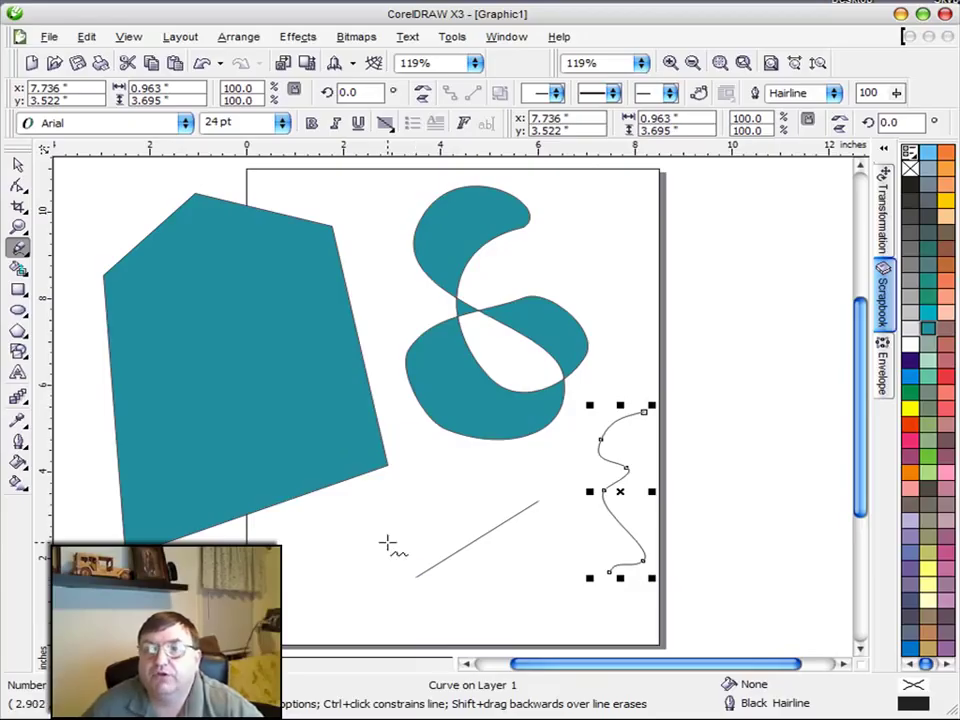
Delete the five-sided shape, the looping filled curve, the straight line and the wavy curve.
click(19, 166)
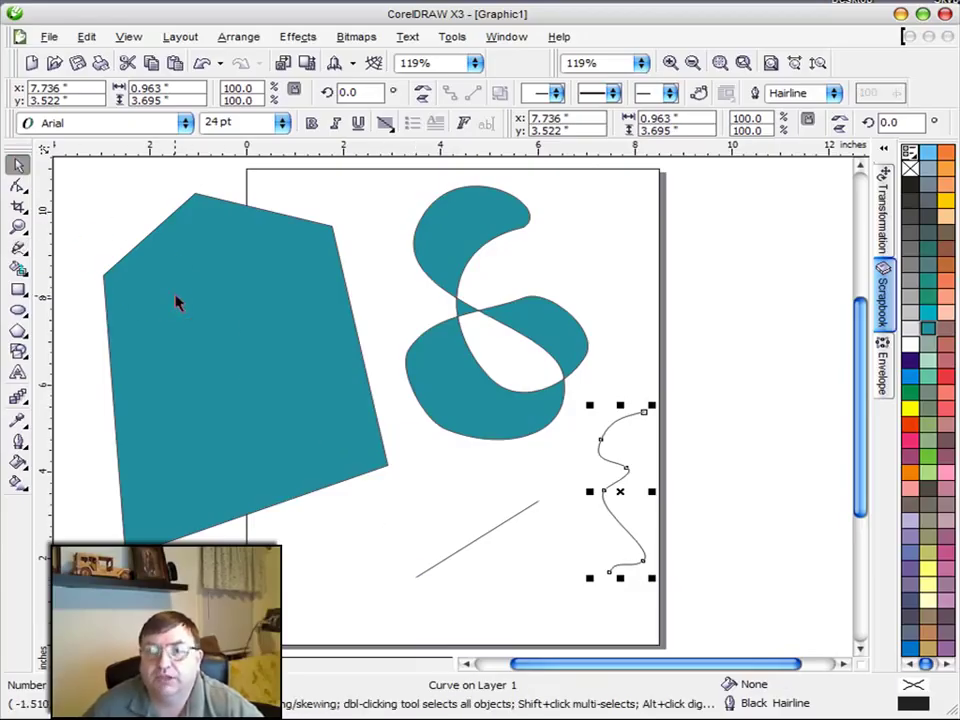
click(176, 293)
key(Delete)
click(459, 373)
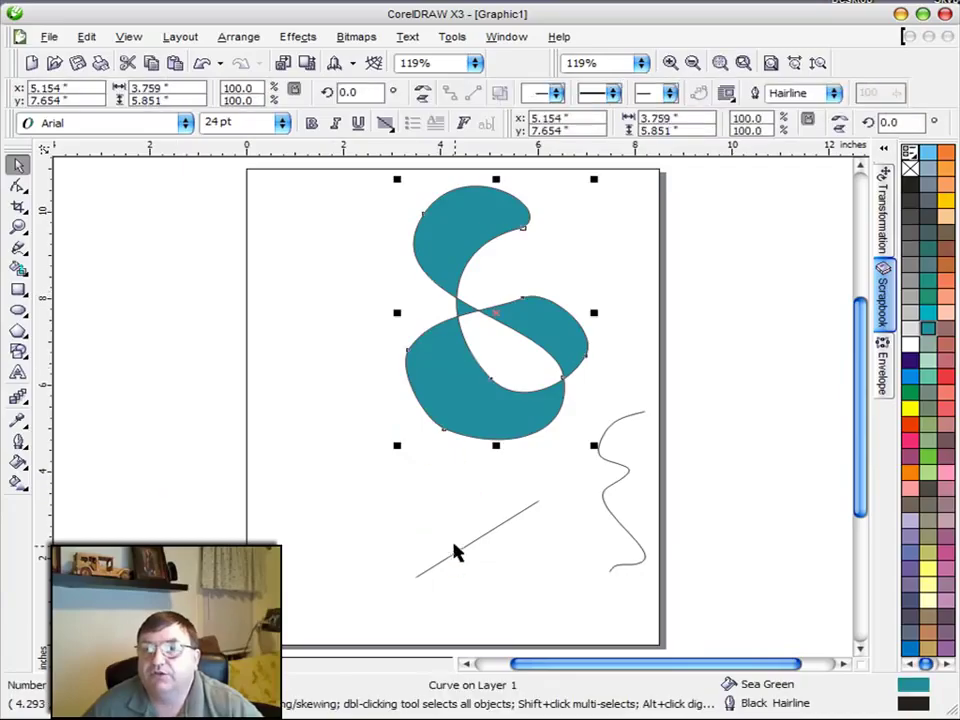
key(Delete)
click(454, 556)
key(Delete)
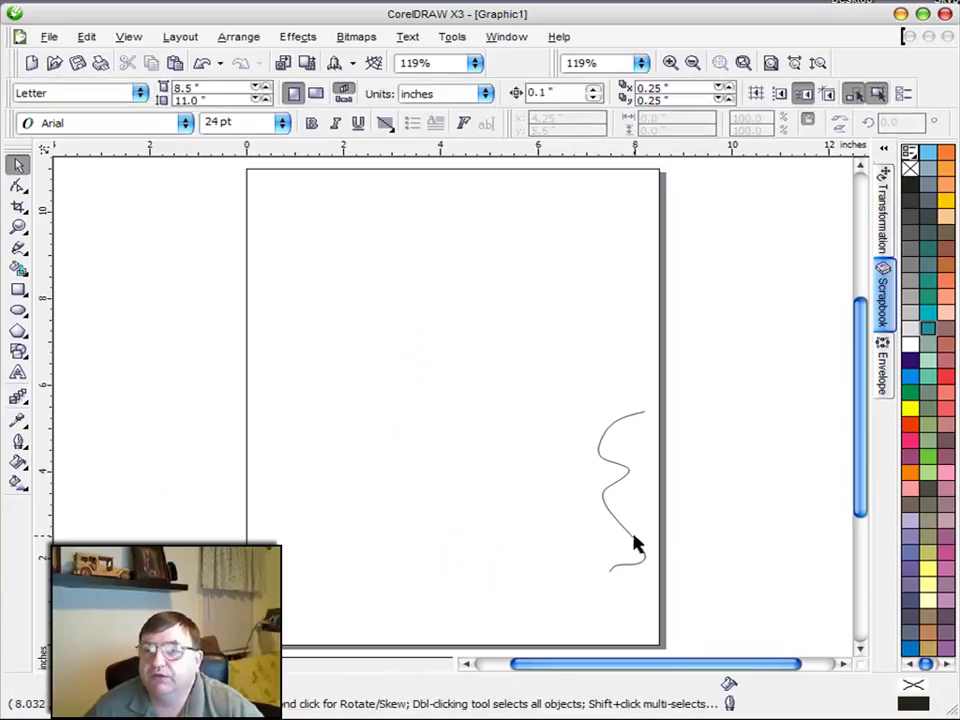
click(631, 537)
key(Delete)
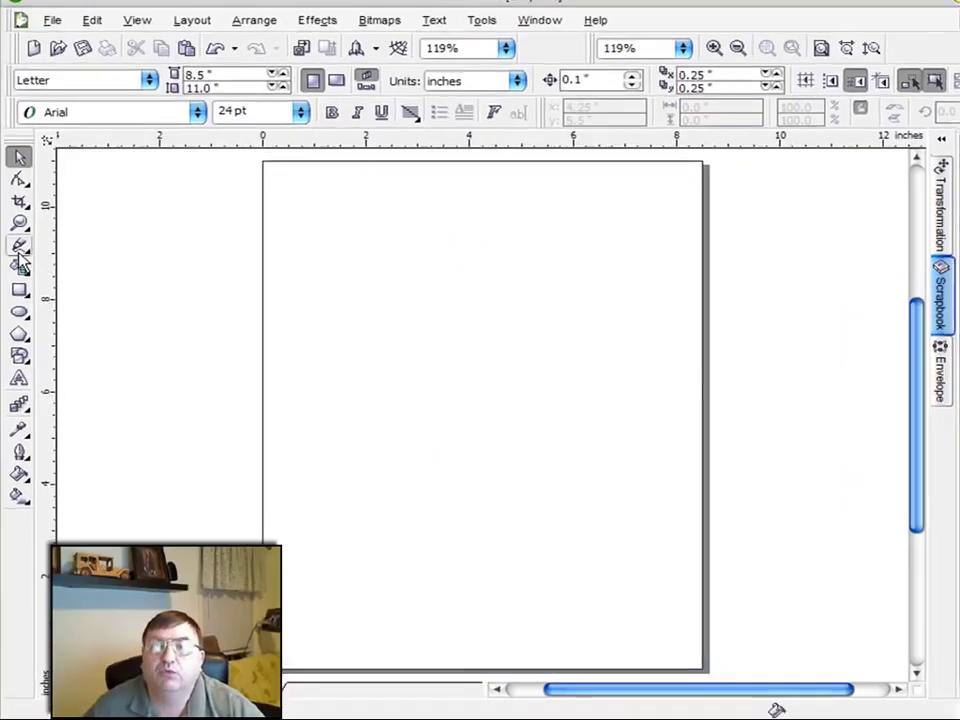
Draw a closed five-sided shape about 5.65 × 7.39 inches on the page with the Polyline tool.
click(24, 252)
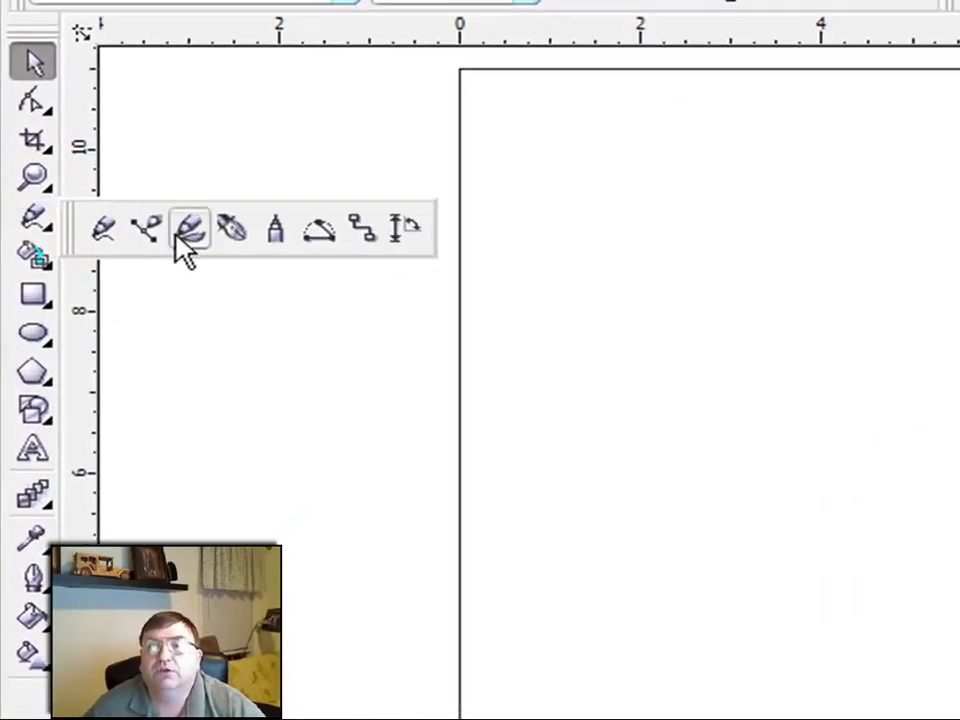
click(276, 232)
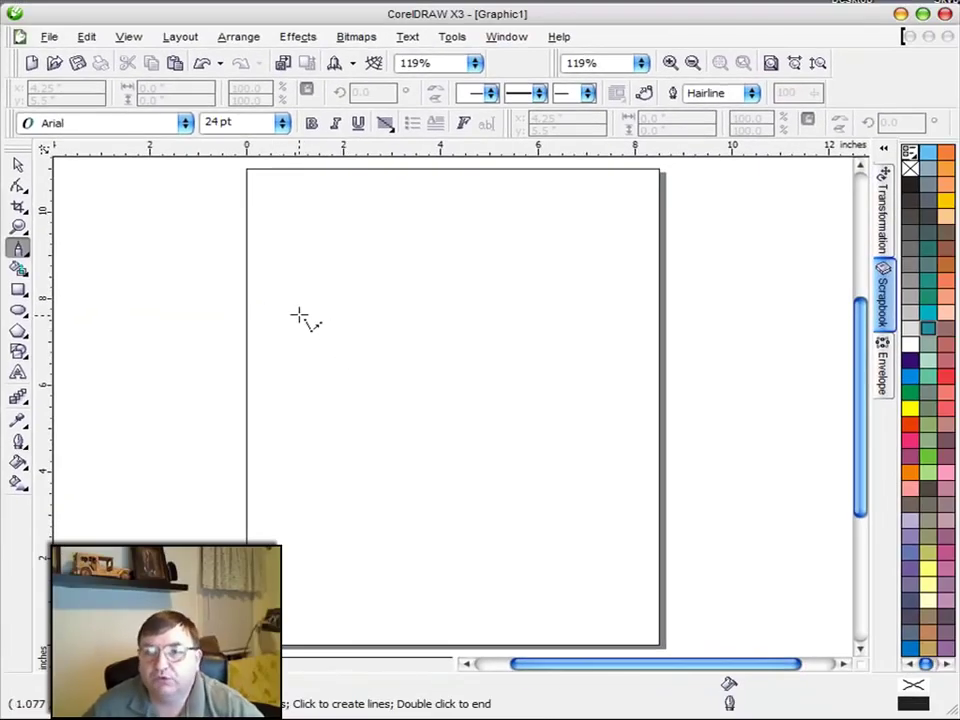
click(299, 316)
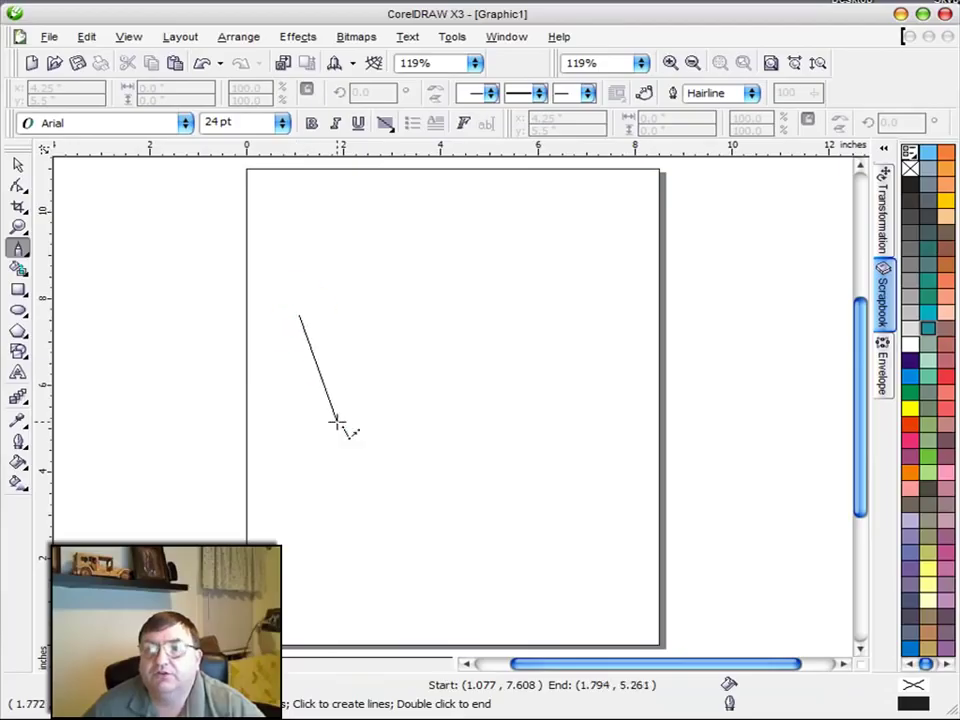
click(369, 516)
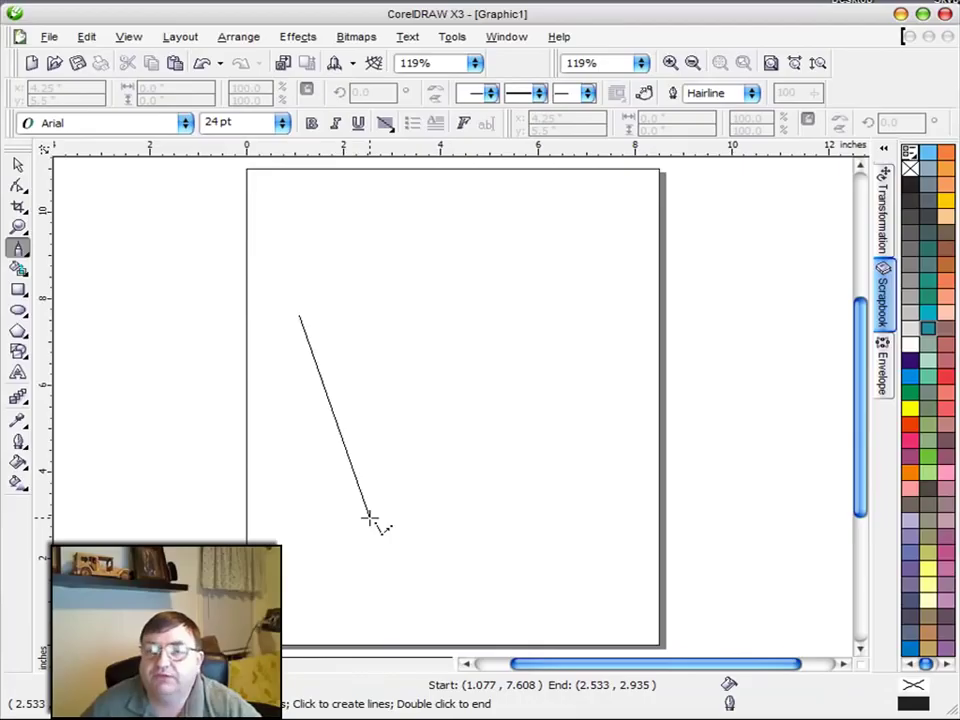
click(572, 466)
click(549, 259)
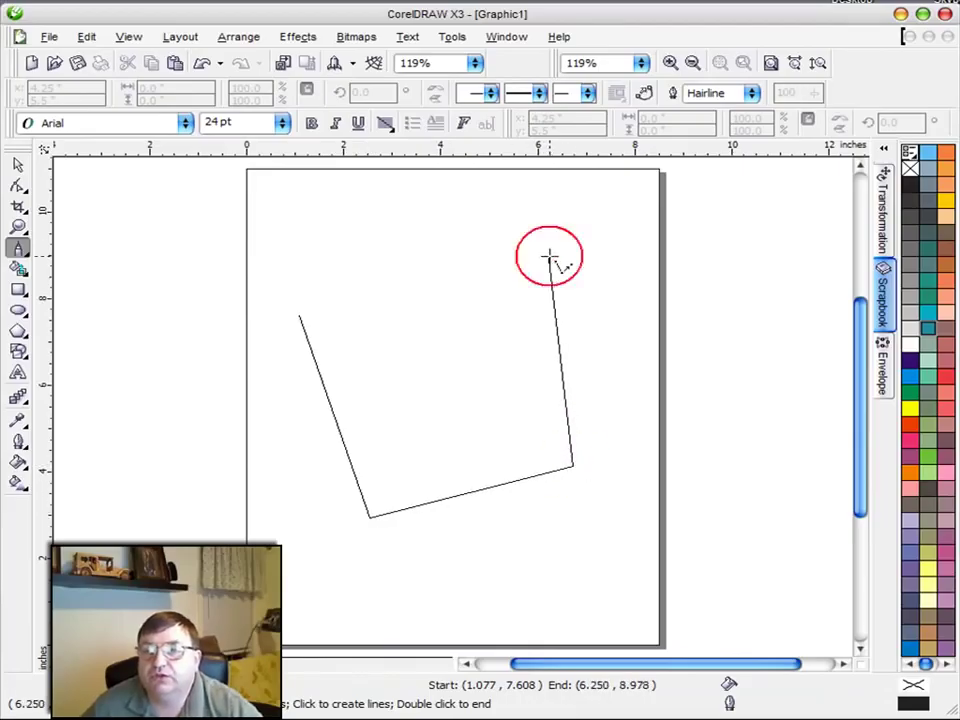
click(407, 197)
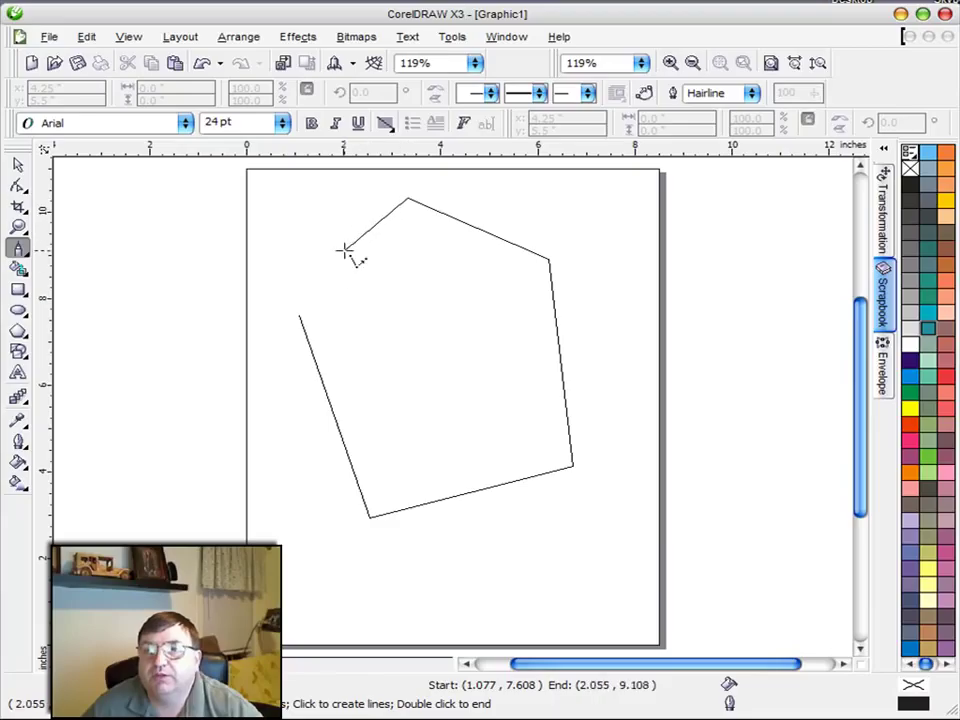
click(299, 316)
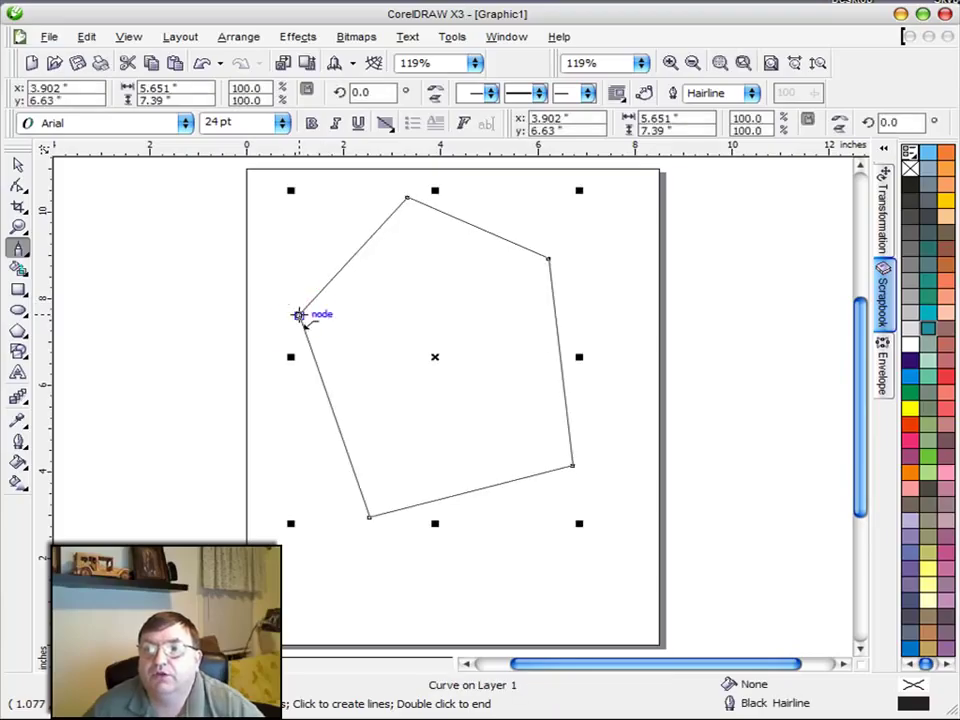
Fill the five-sided polyline shape with Ghost Green and move it so that it straddles the page's left edge.
click(846, 375)
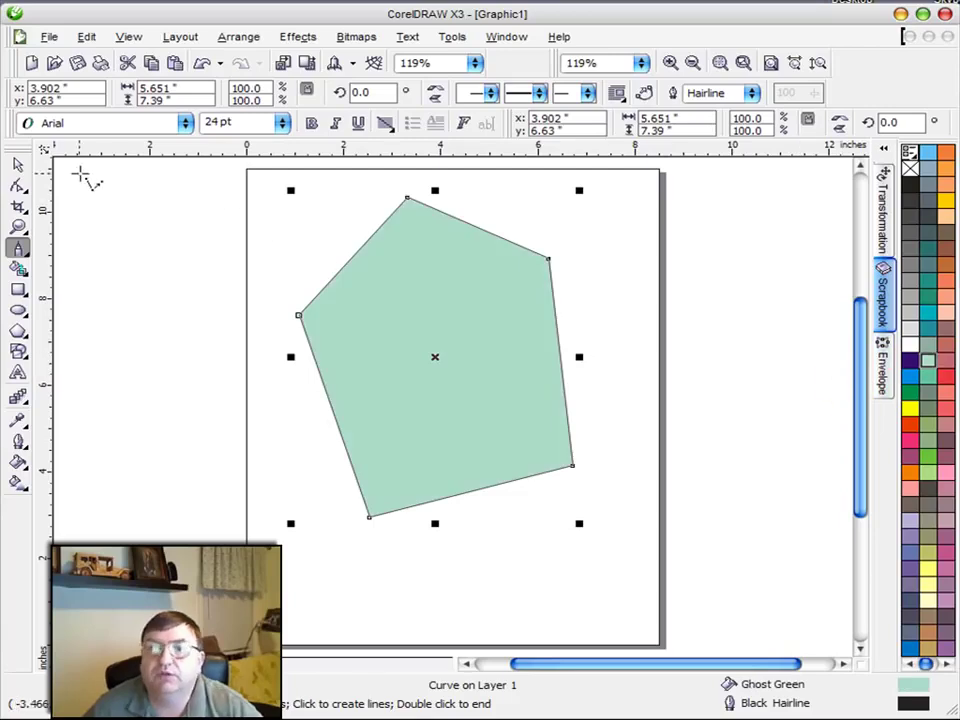
click(18, 163)
drag(508, 360, 295, 355)
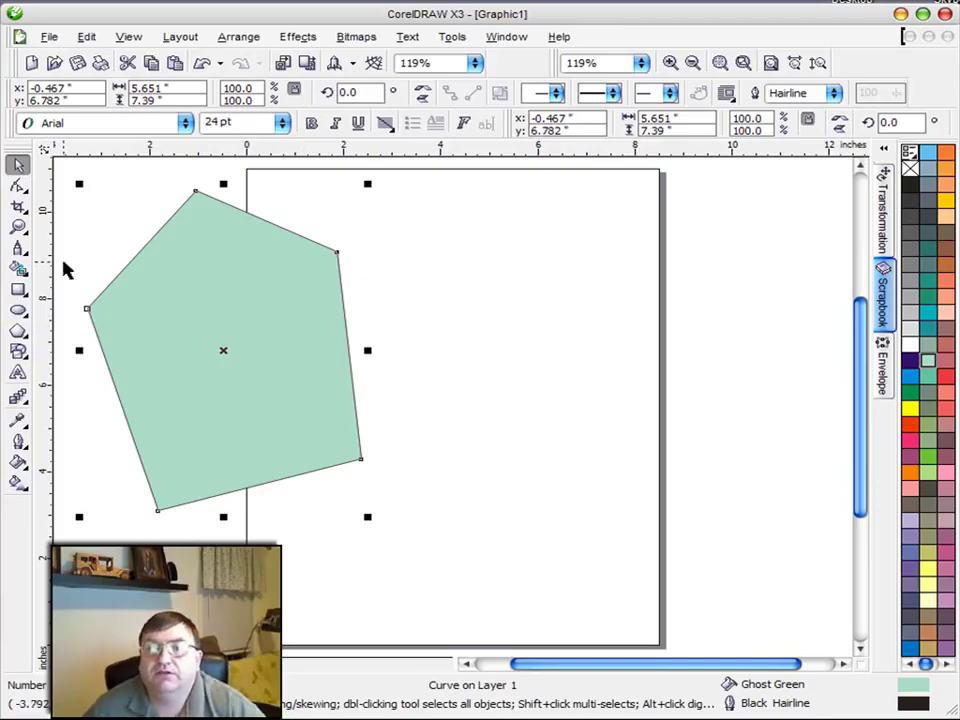
click(19, 249)
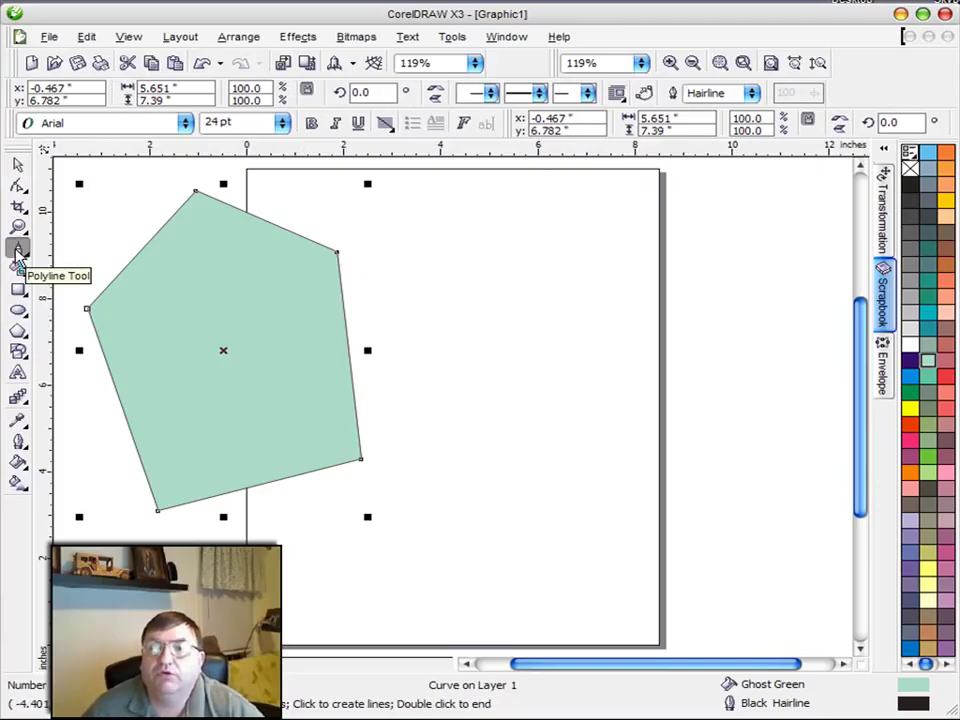
click(445, 273)
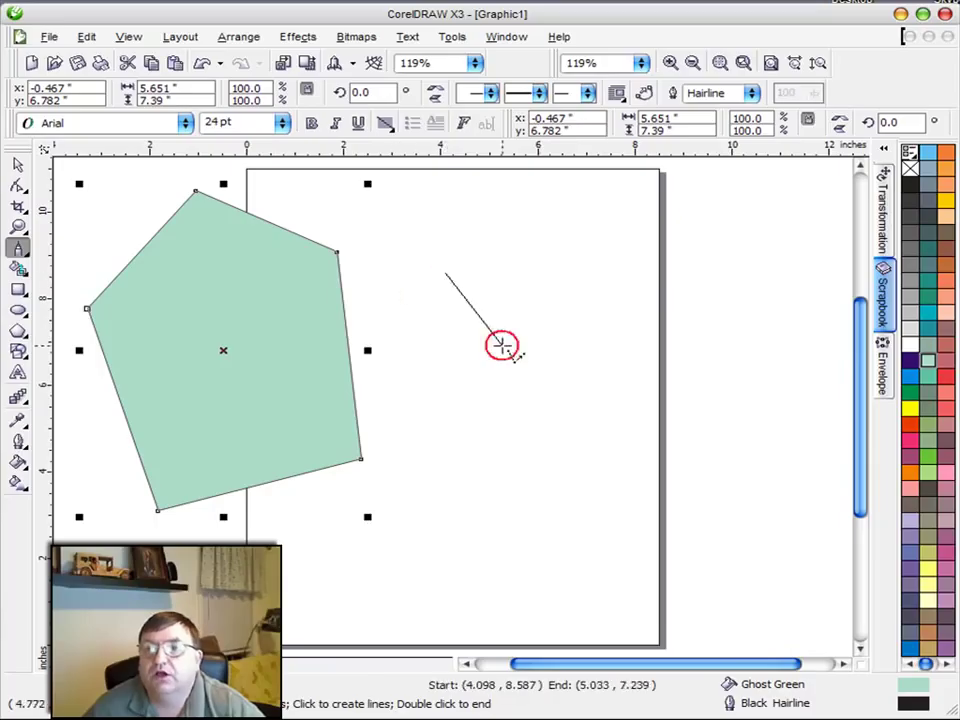
click(567, 453)
key(Escape)
click(418, 266)
click(496, 441)
key(Escape)
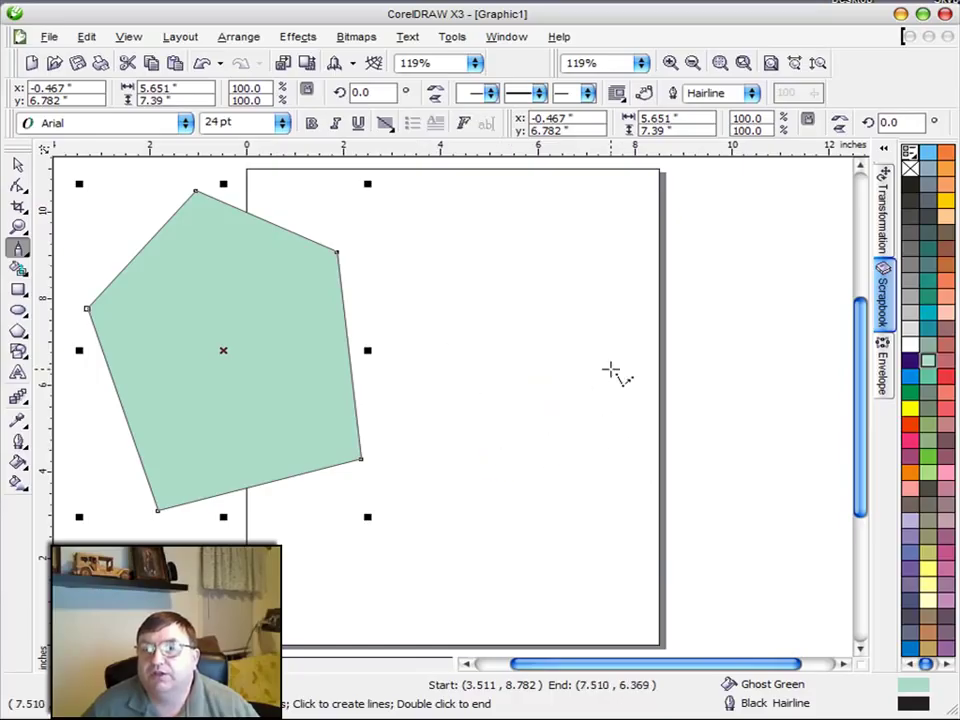
Draw an open three-segment polyline about 4.13 × 5.7 inches on the page beside the green shape.
click(416, 256)
click(417, 353)
click(482, 500)
click(615, 355)
click(573, 279)
click(573, 279)
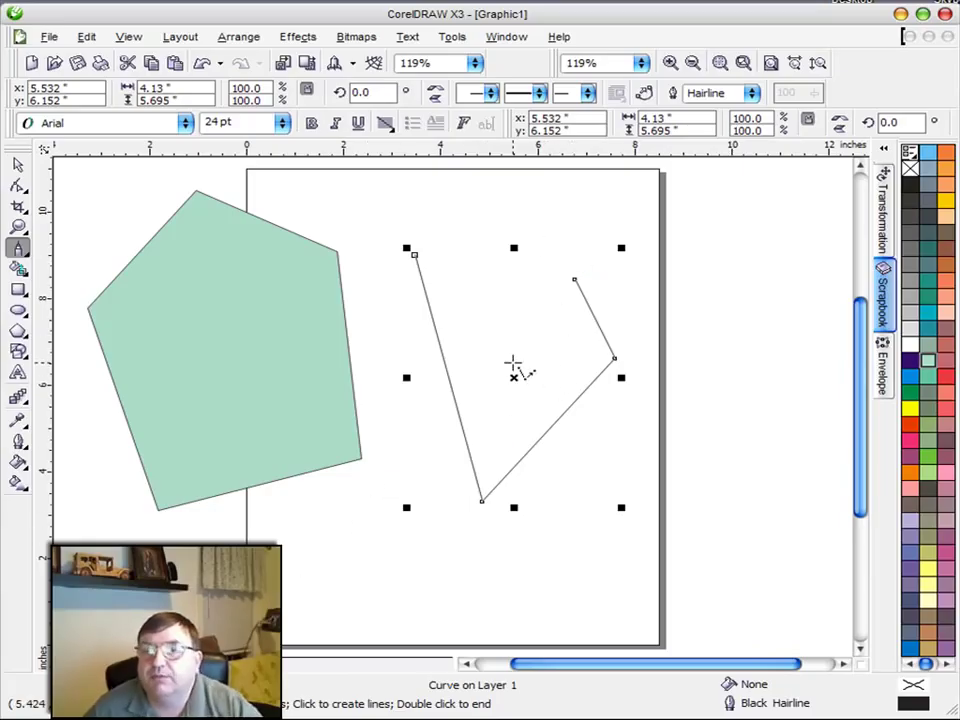
Close the open polyline with a segment from its last node to its start node and fill it with Turquoise.
click(575, 280)
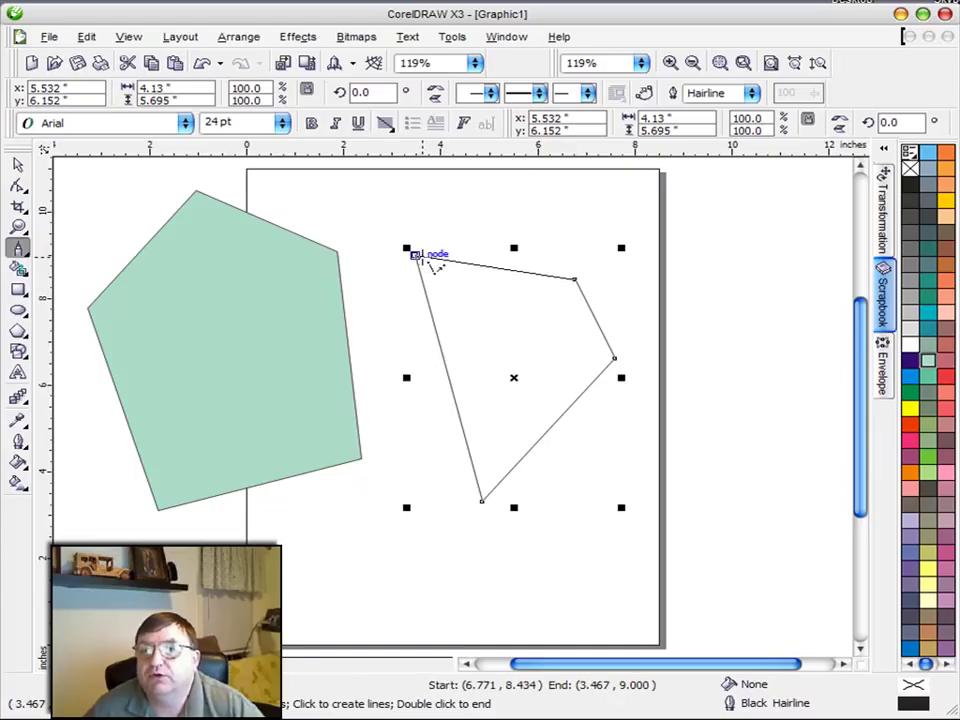
click(415, 256)
click(928, 314)
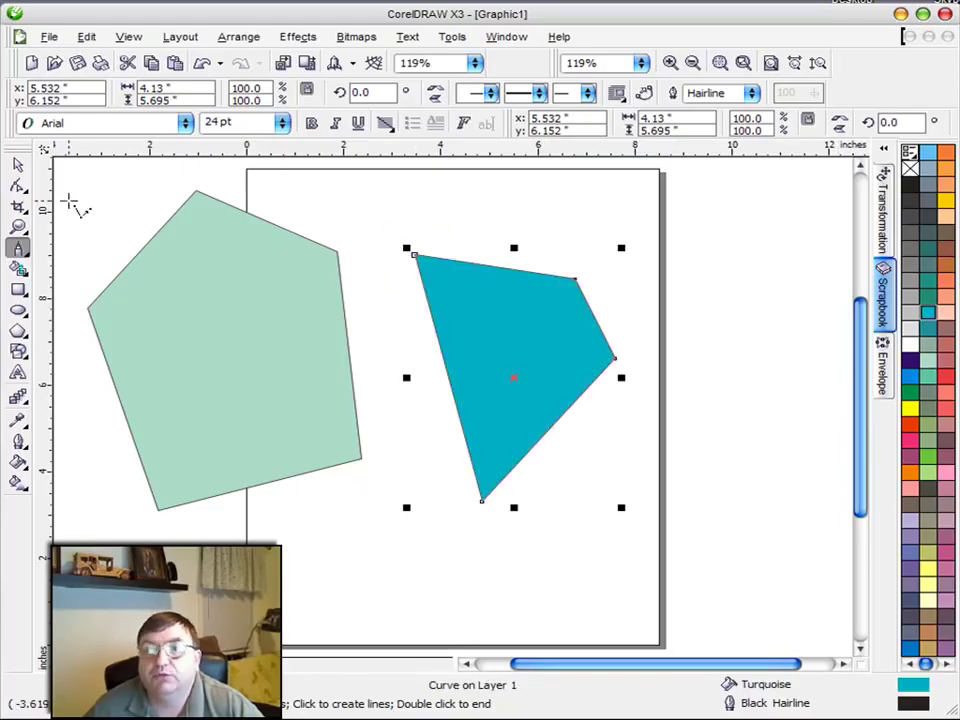
Move the turquoise shape on top of the green five-sided shape and delete both shapes.
click(18, 163)
click(482, 343)
drag(559, 347, 276, 334)
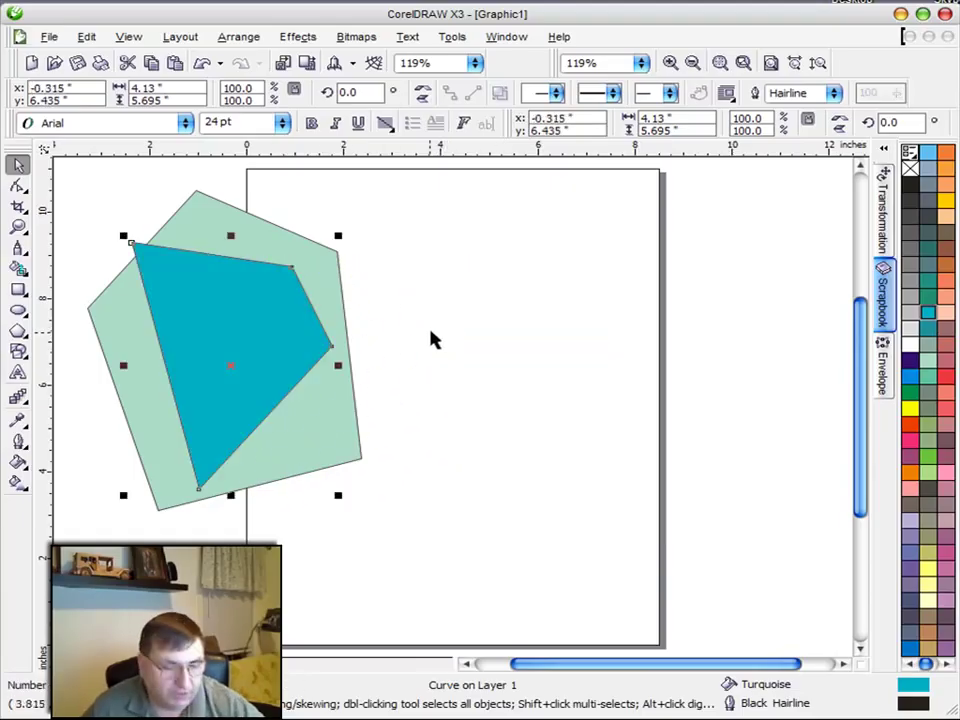
key(Delete)
click(299, 313)
key(Delete)
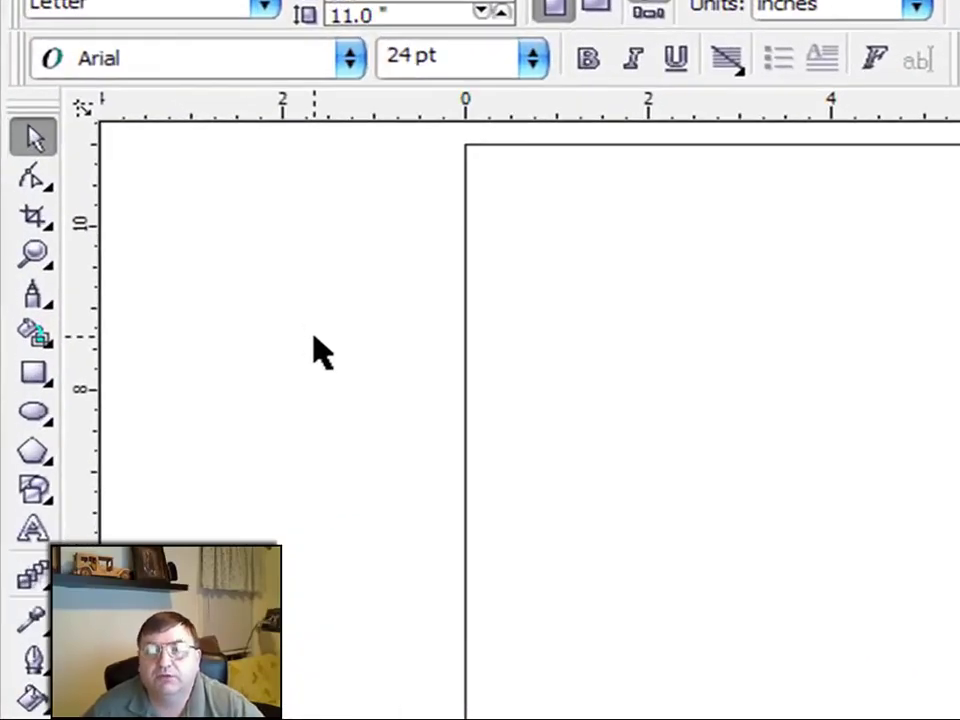
Draw an S-shaped Artistic Media stroke about 2.65 × 6.97 inches on the page with the uniform round-ended preset.
click(30, 299)
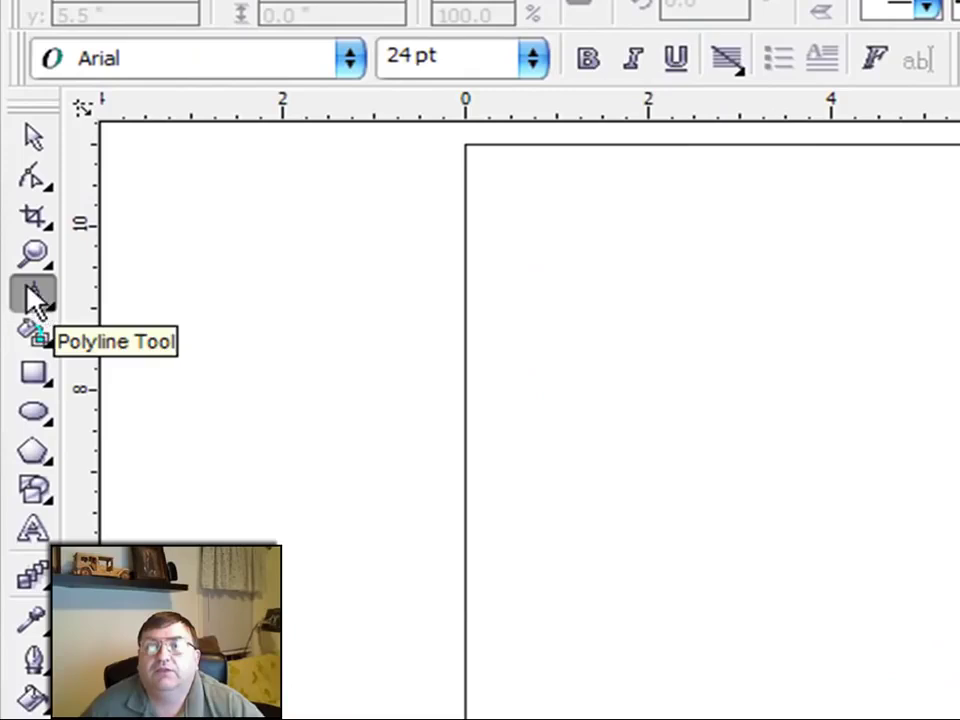
click(37, 298)
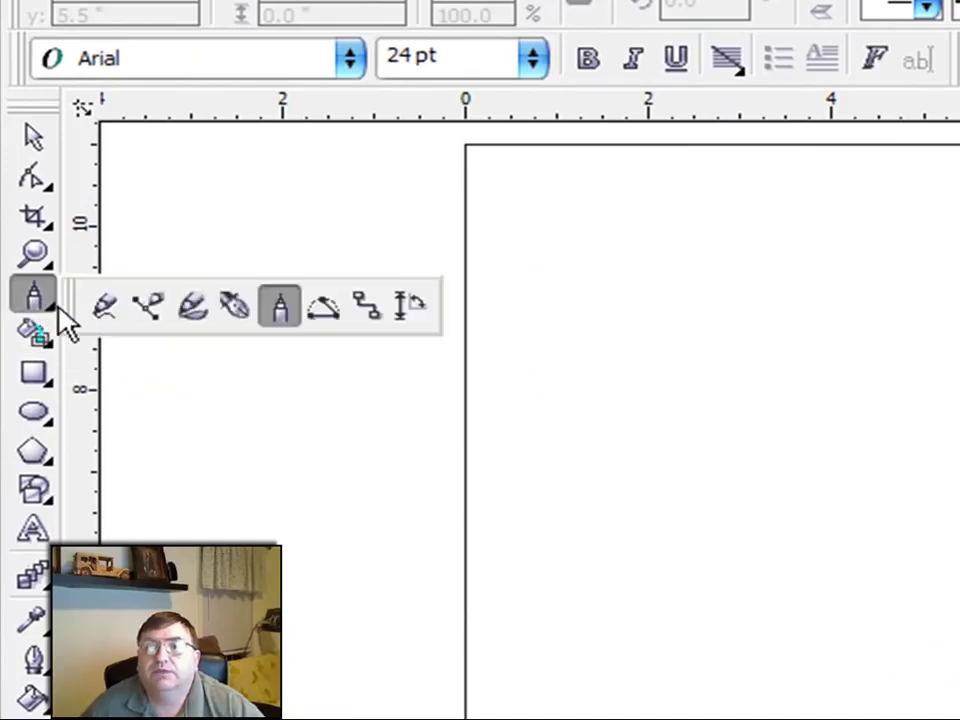
click(199, 310)
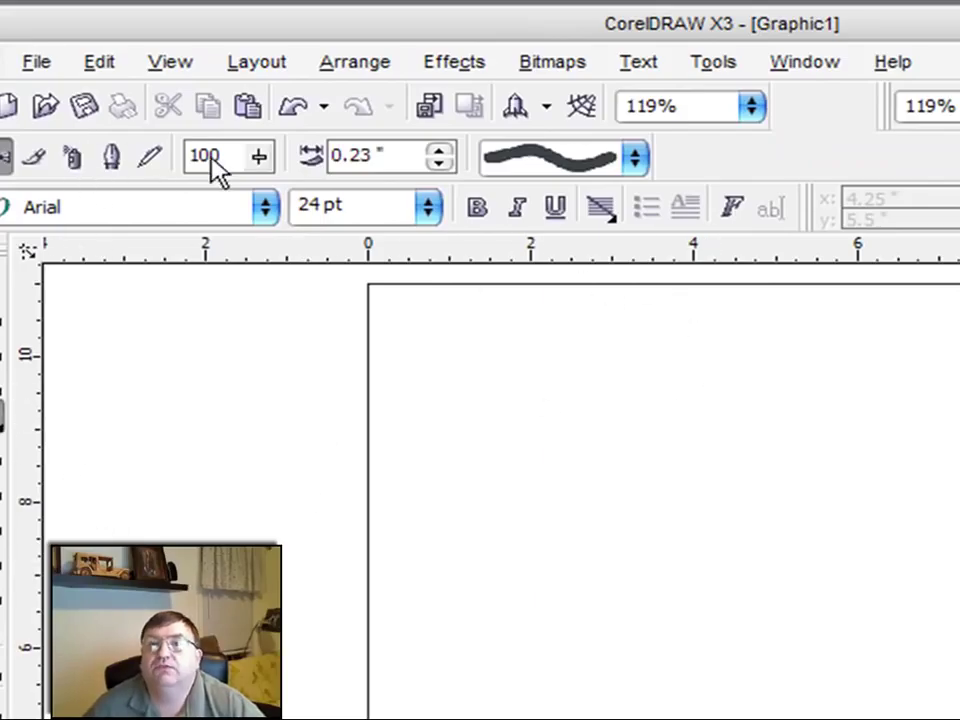
click(635, 157)
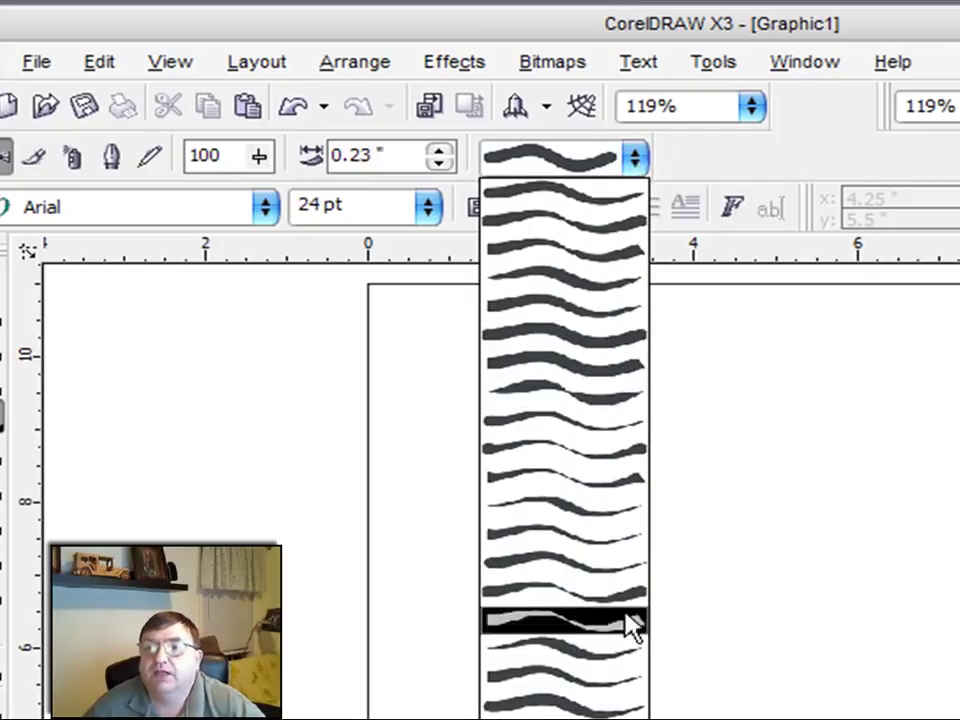
click(605, 336)
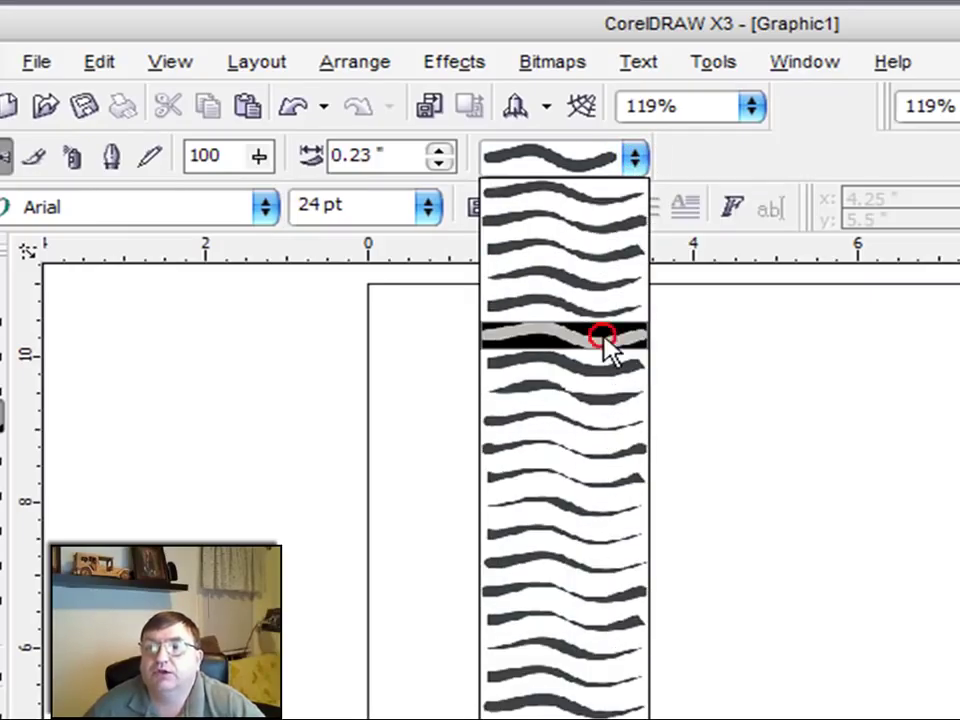
mouse_move(645, 356)
mouse_down()
mouse_move(588, 378)
mouse_move(632, 538)
mouse_move(706, 719)
mouse_up()
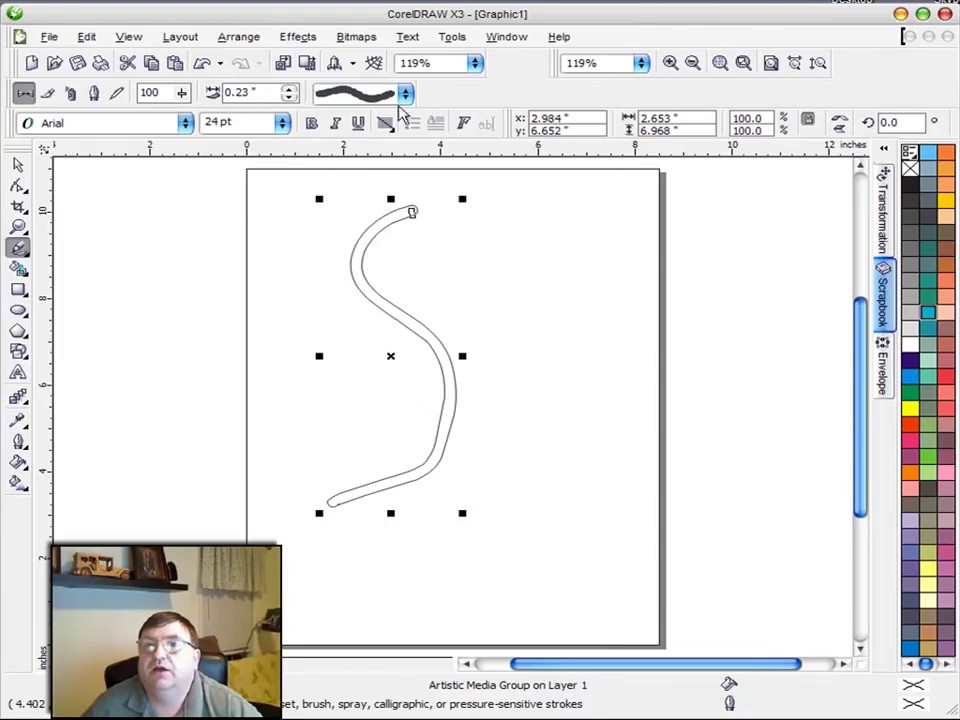
Set the Artistic Media stroke width to 1.18 inches and draw a second S-shaped stroke about 4.65 × 8.59 inches beside the first.
click(288, 88)
click(288, 88)
click(288, 88)
click(288, 88)
click(288, 88)
click(288, 88)
click(288, 88)
click(288, 88)
click(288, 88)
click(288, 88)
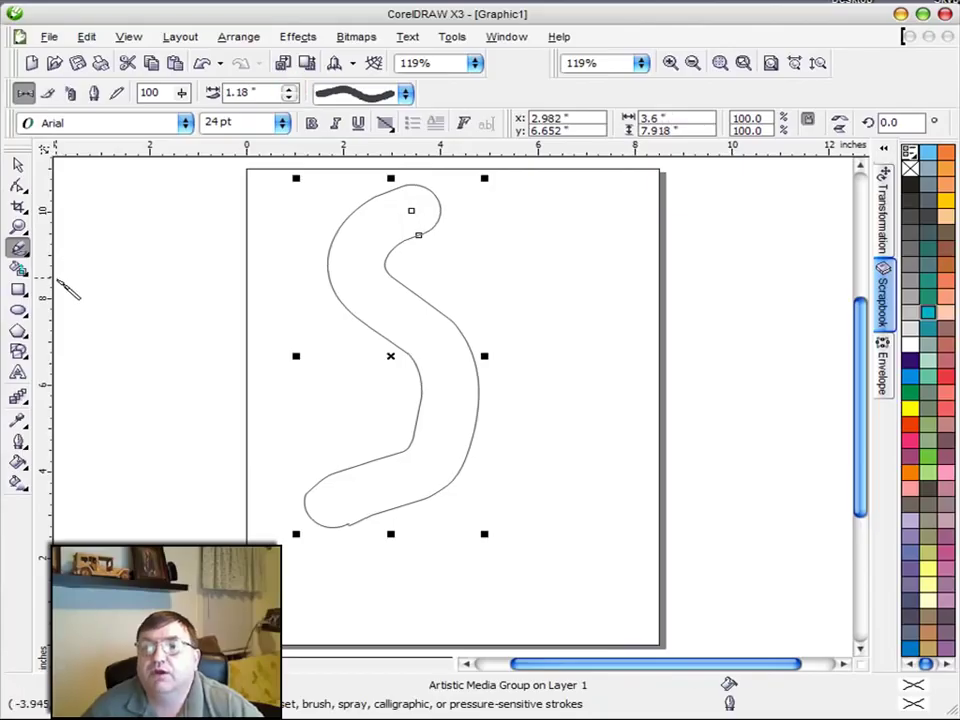
mouse_move(632, 205)
mouse_down()
mouse_move(568, 245)
mouse_move(609, 540)
mouse_move(590, 545)
mouse_up()
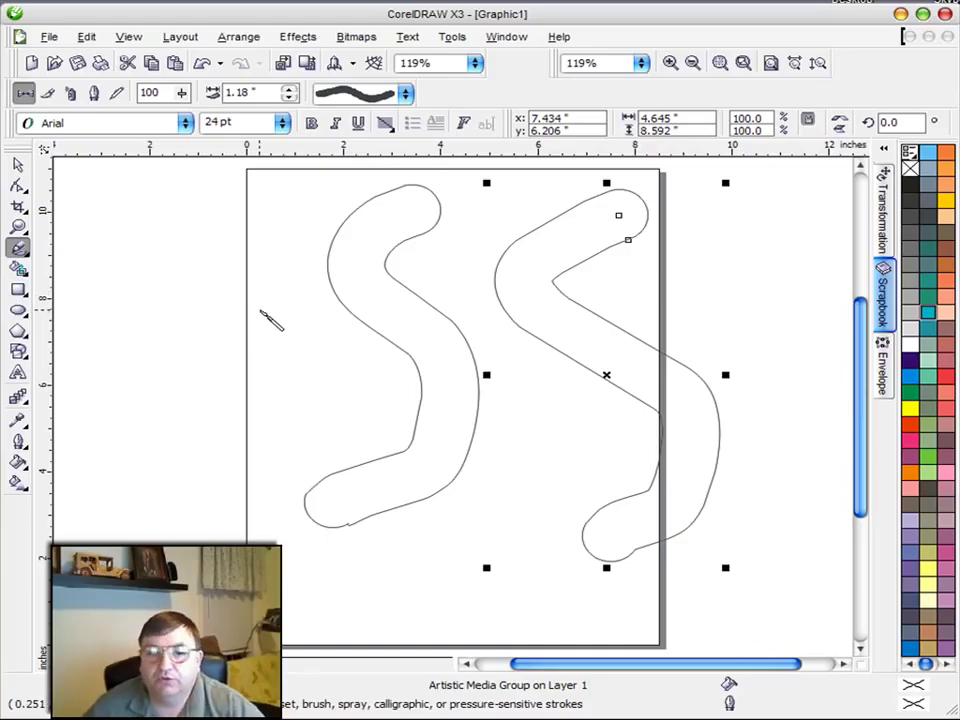
Delete both S-shaped Artistic Media strokes.
click(18, 163)
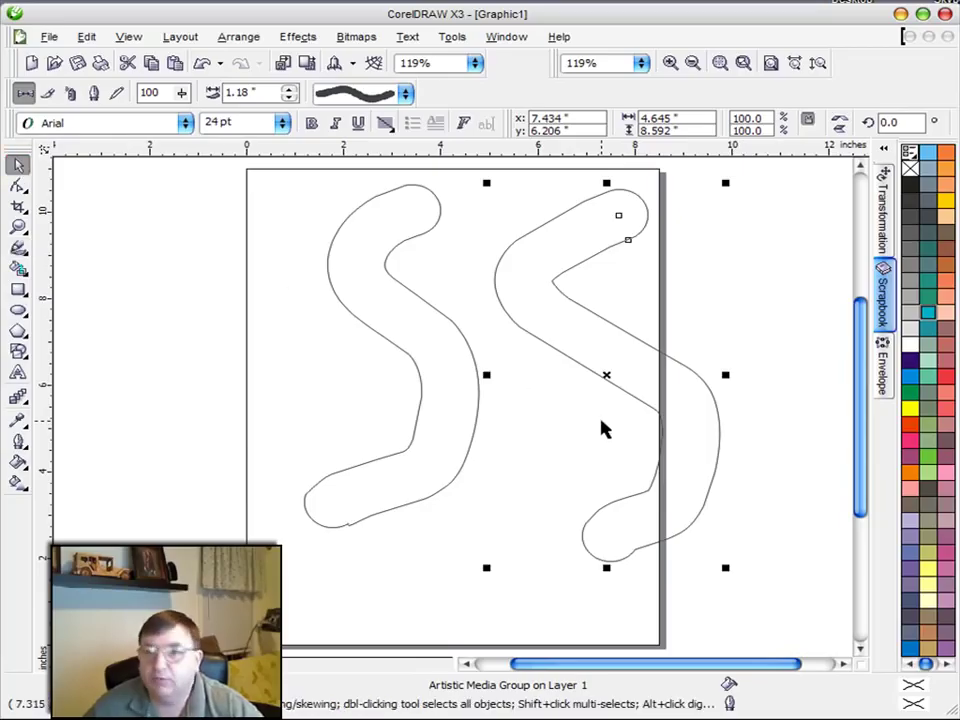
key(Delete)
click(477, 365)
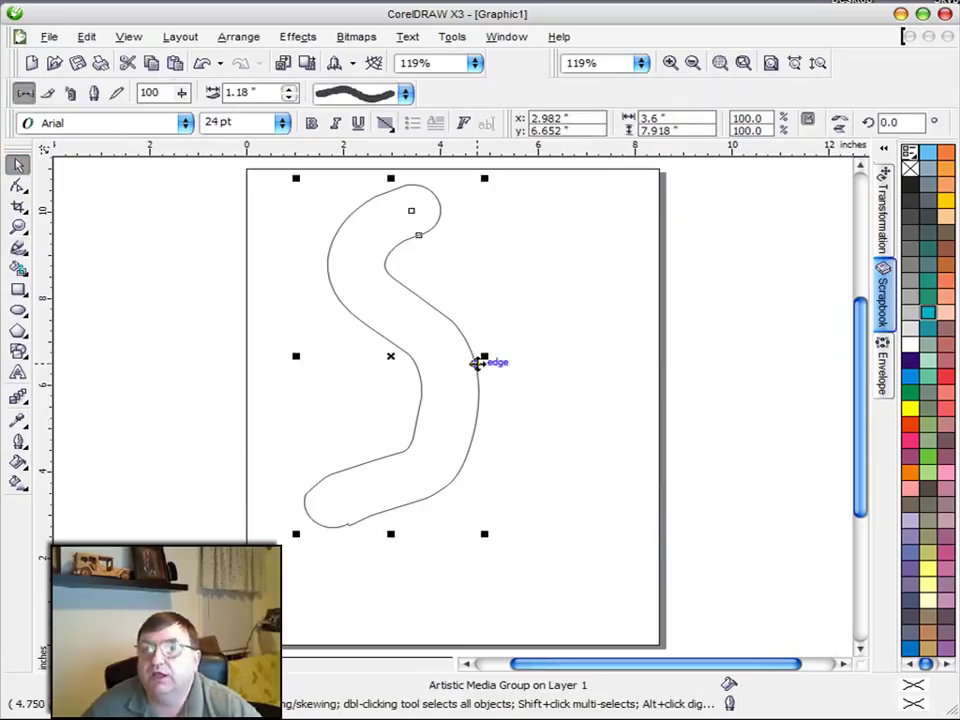
key(Delete)
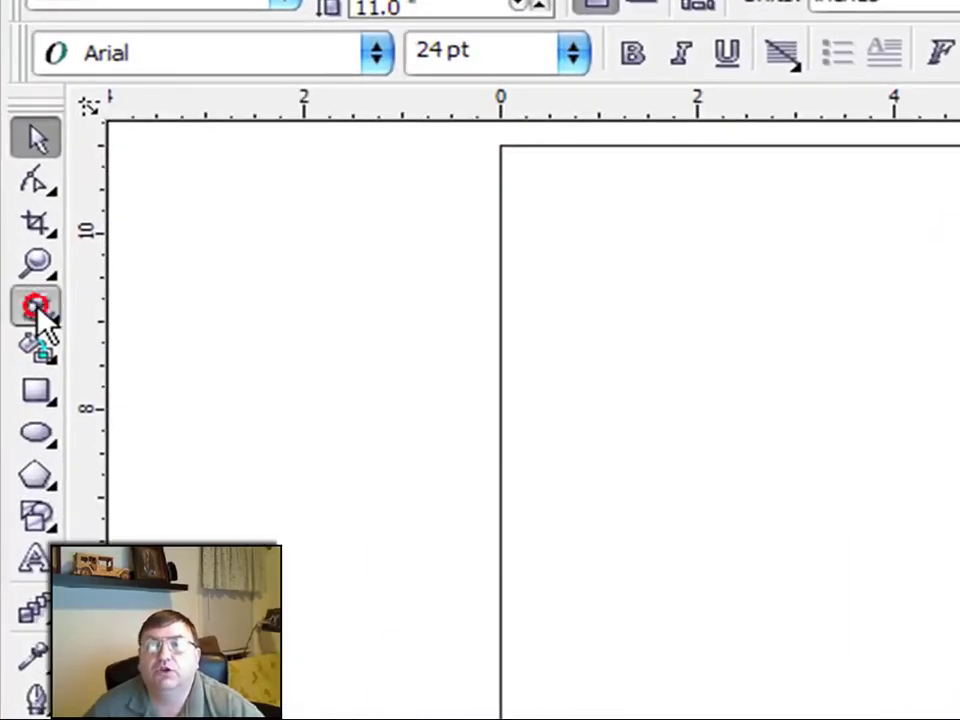
Draw a closed four-sided shape about 4.87 × 4.37 inches on the page with the Pen tool and fill it with Turquoise.
click(40, 311)
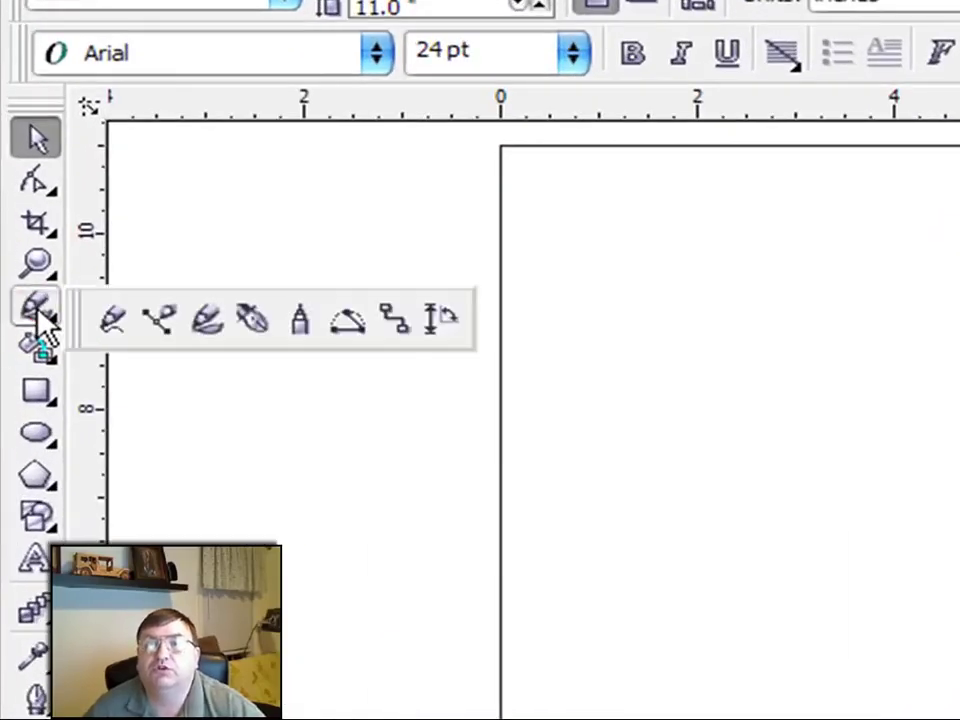
click(257, 321)
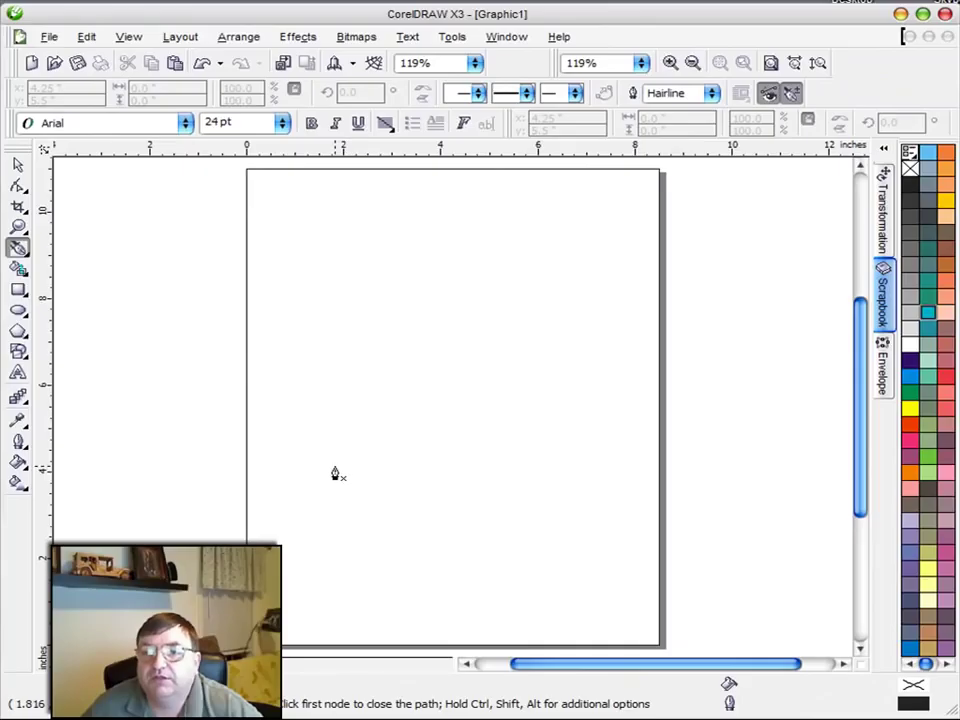
click(317, 290)
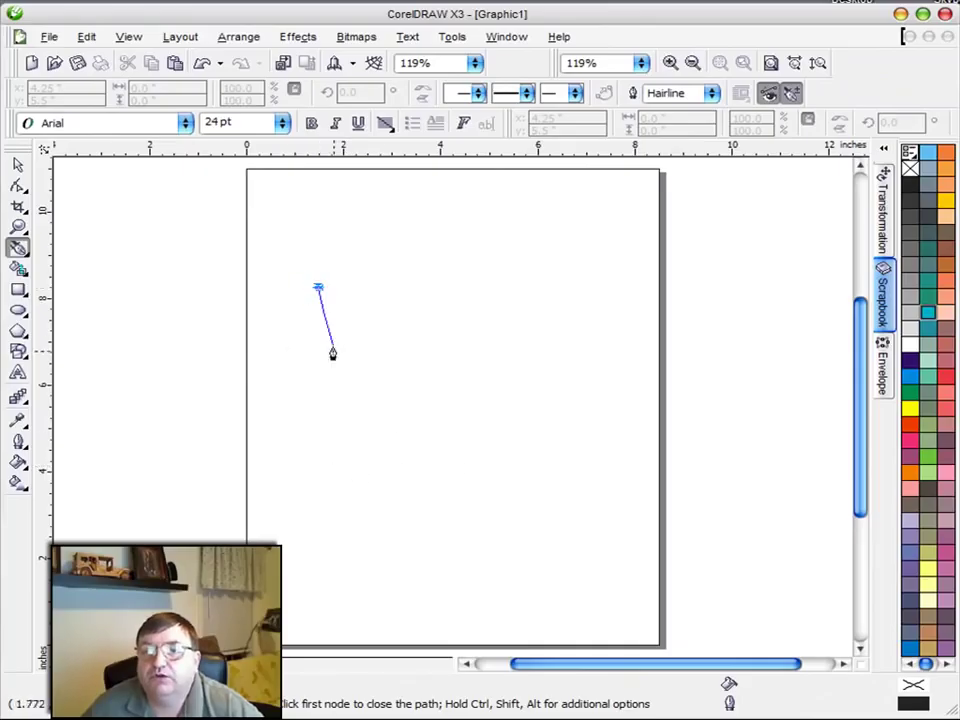
click(320, 469)
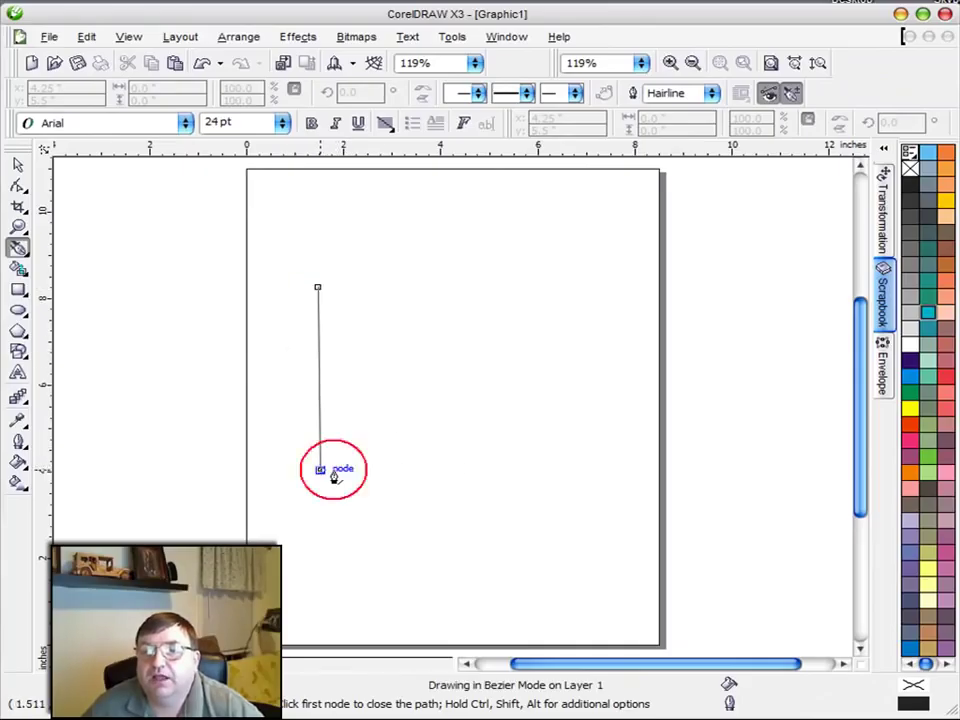
click(553, 442)
click(506, 282)
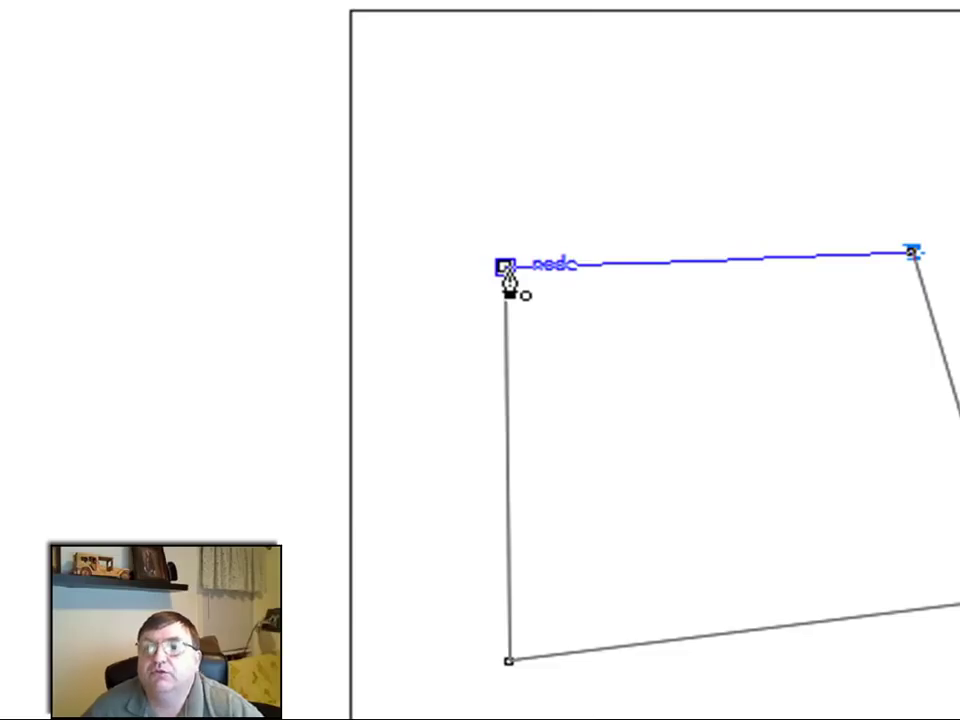
click(505, 268)
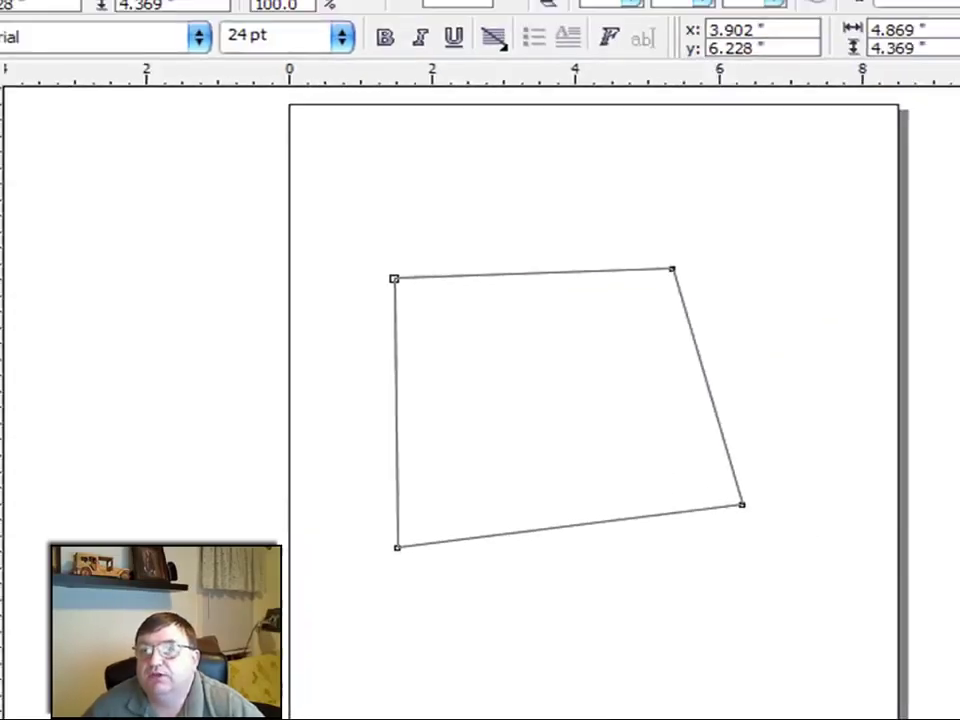
click(953, 317)
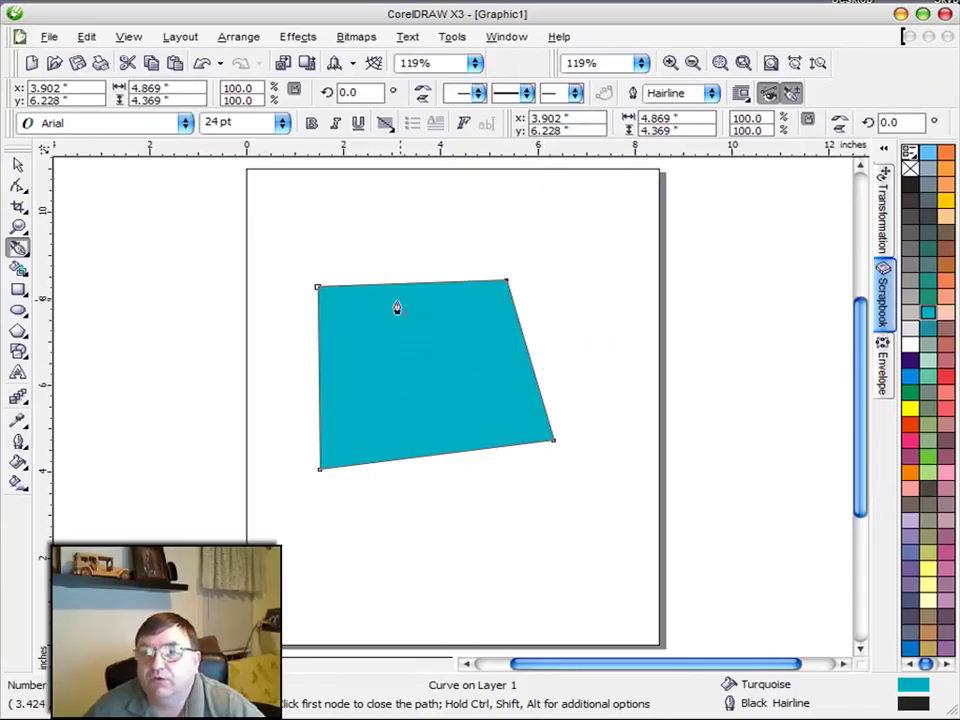
Select all nodes of the turquoise four-sided shape and convert its straight segments to curves.
click(18, 187)
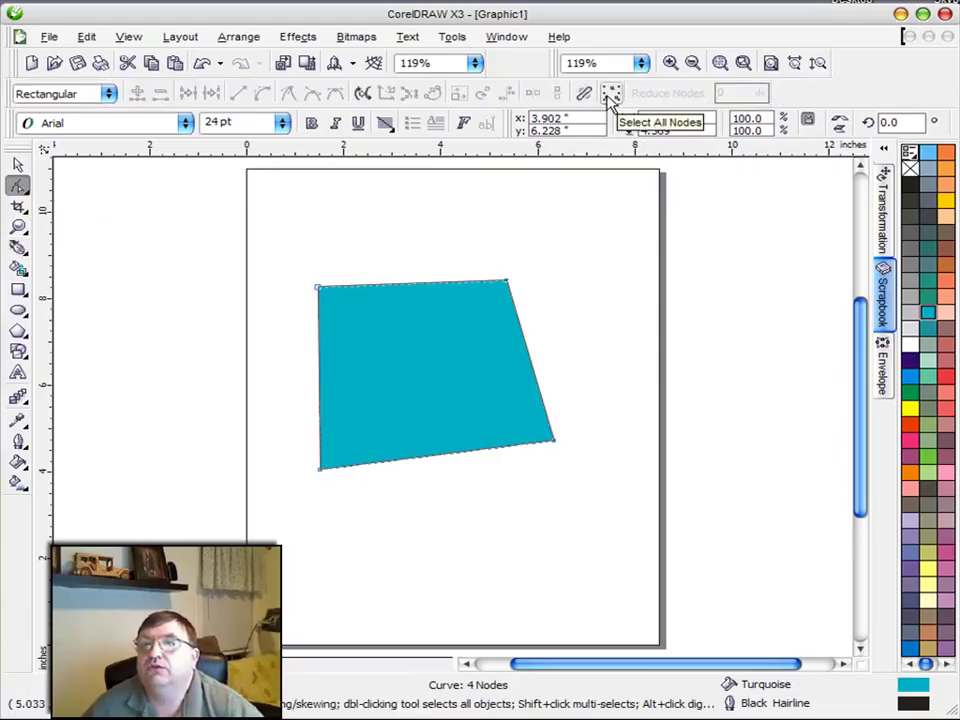
click(611, 95)
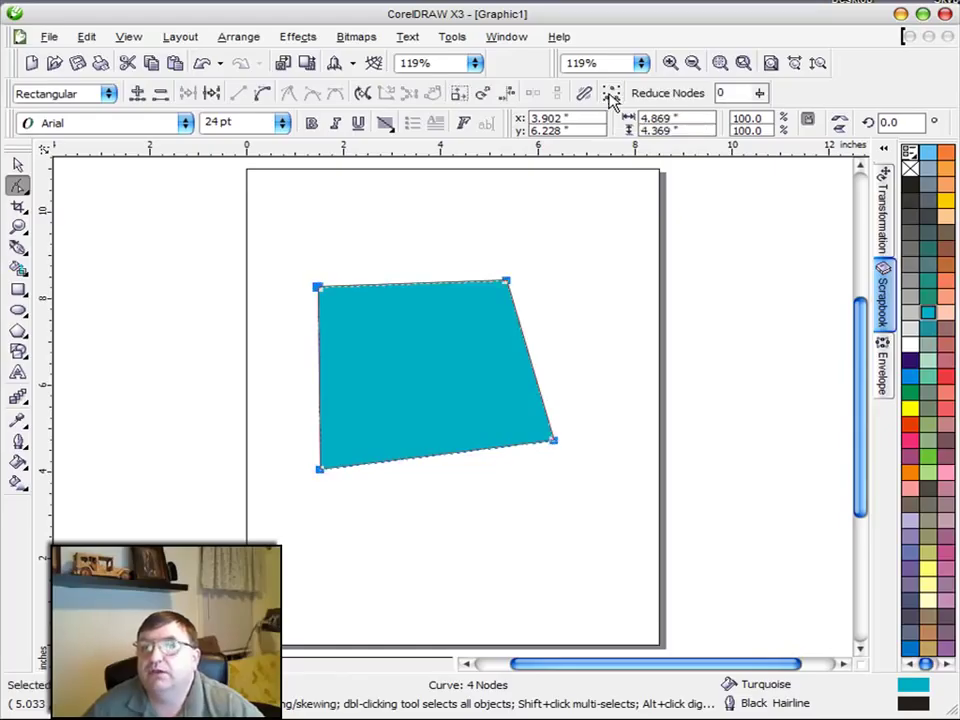
click(261, 95)
Bow the turquoise shape's top, left and bottom edges outward and its right edge inward, making it about 6.01 × 6.71 inches overall.
drag(418, 291, 412, 236)
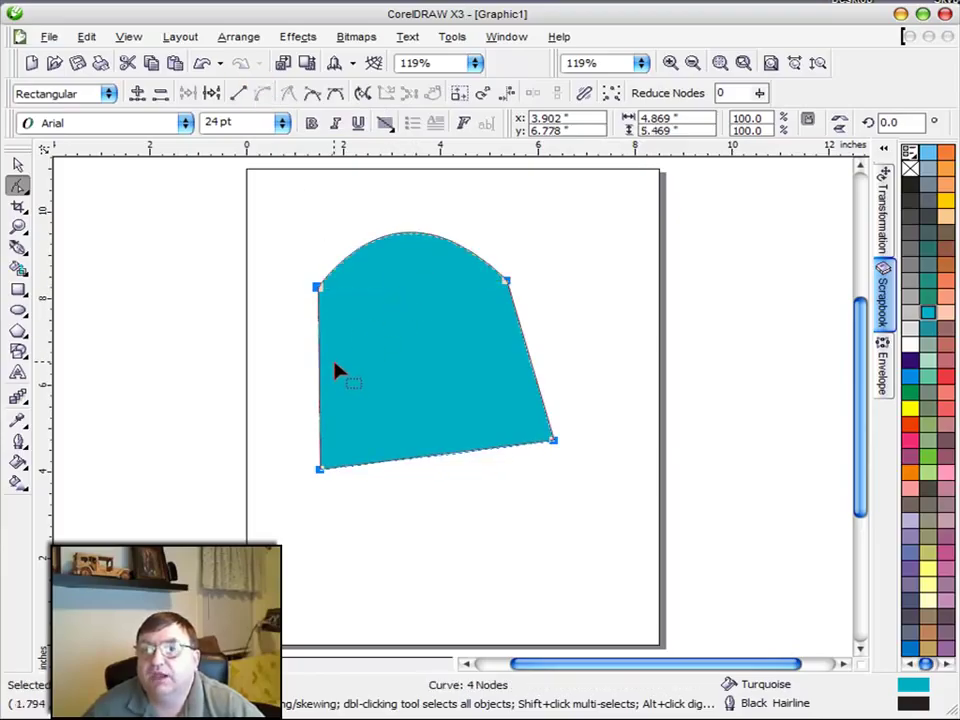
drag(319, 366, 263, 366)
click(464, 472)
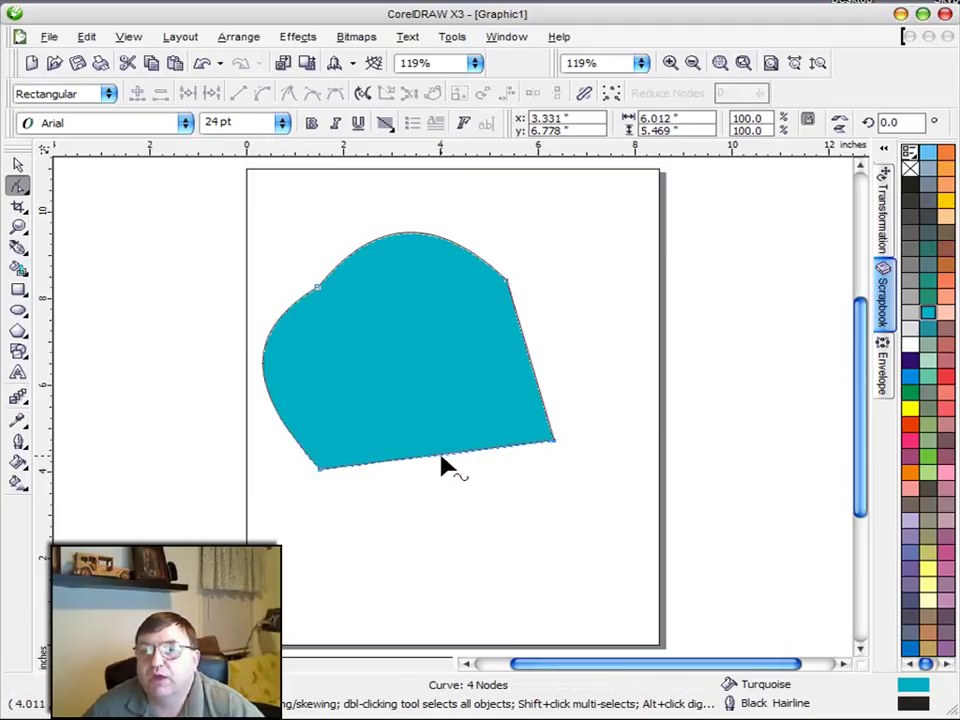
drag(443, 466, 450, 520)
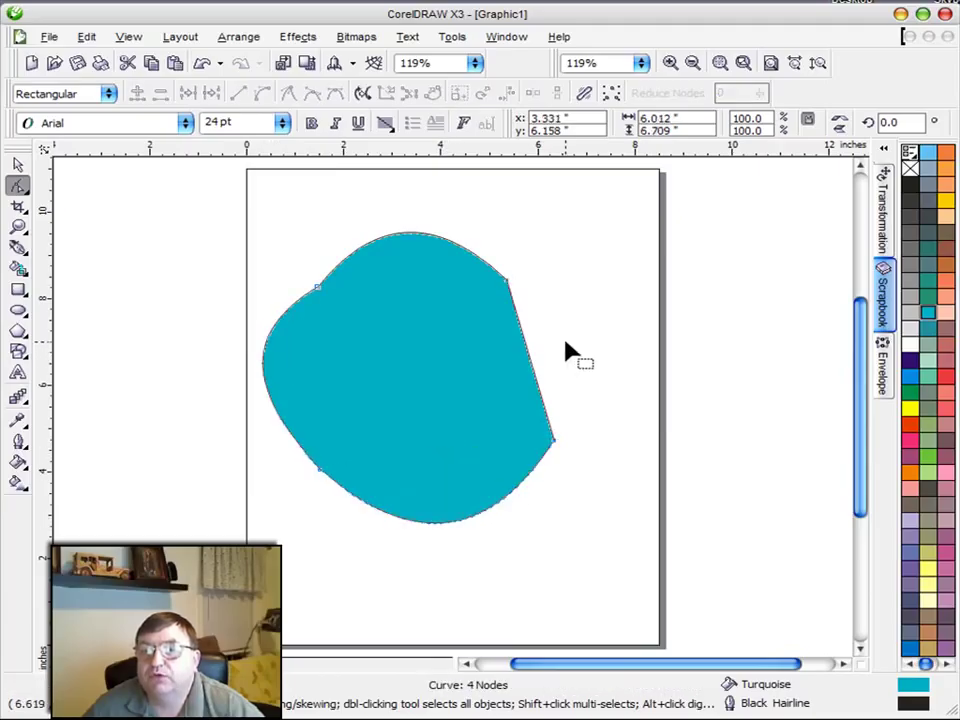
drag(531, 365, 437, 388)
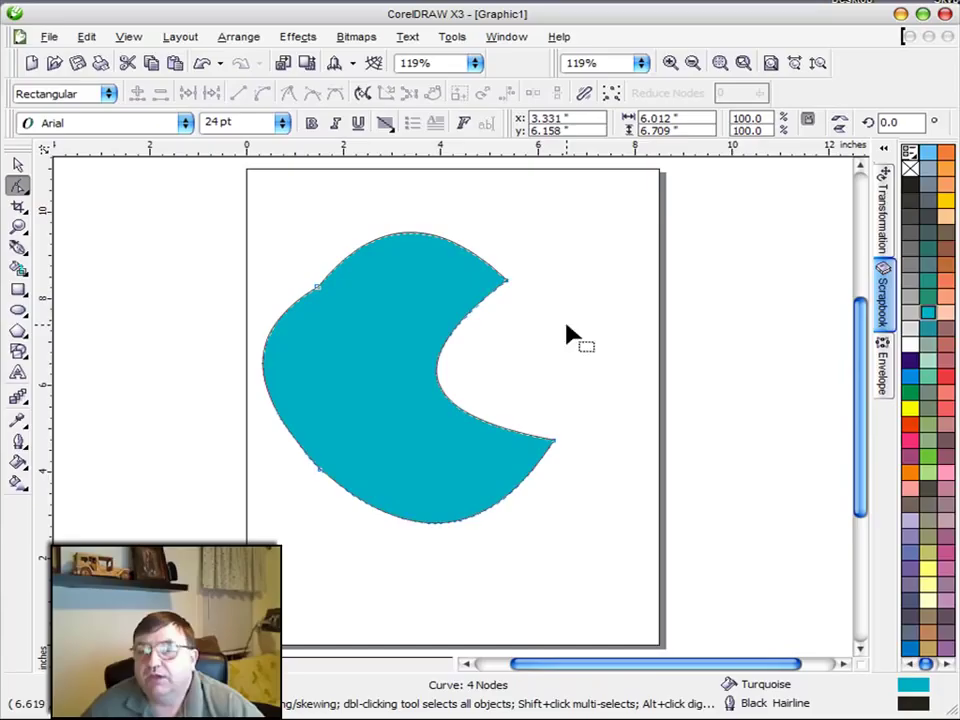
click(18, 164)
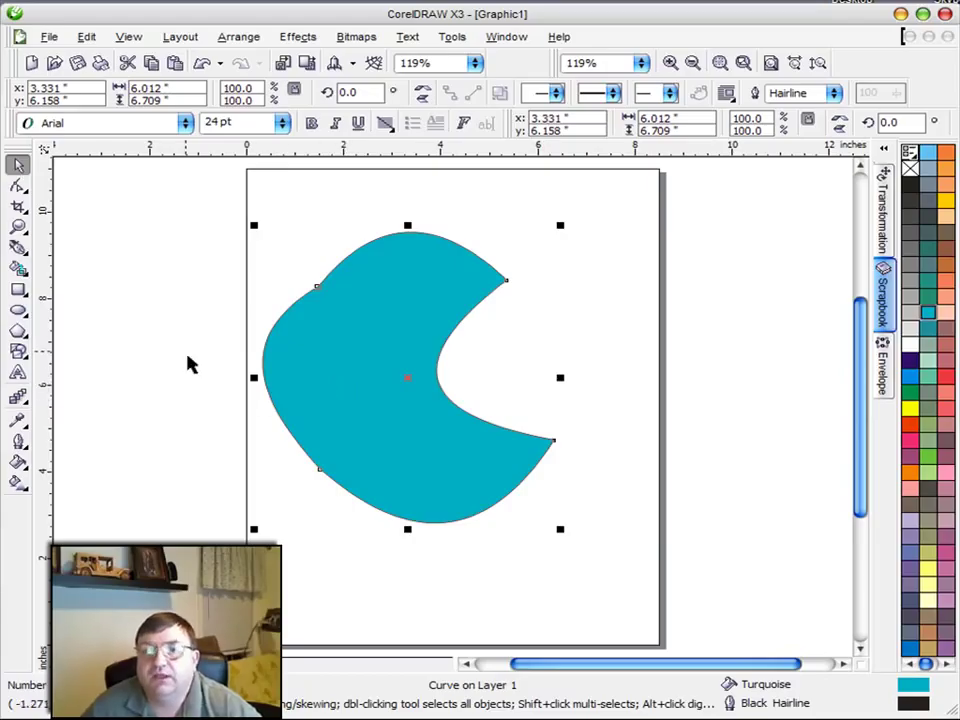
With the 3-Point Curve tool, draw a thin curve about 2.2 × 0.22 inches beside the turquoise shape and an open arch about 4.46 inches wide above it.
click(24, 254)
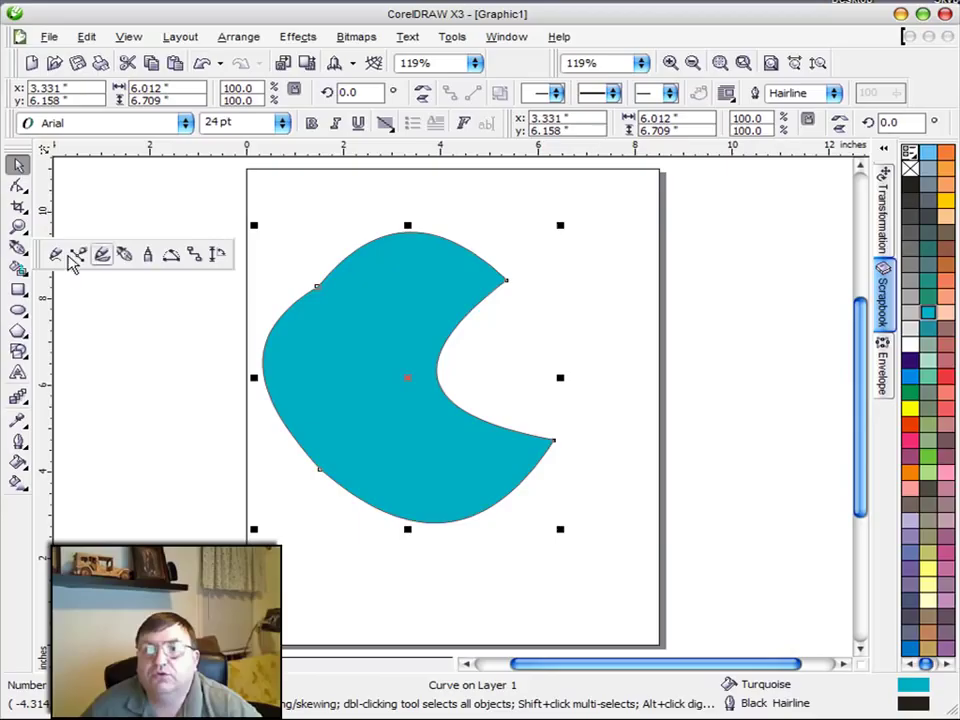
click(170, 256)
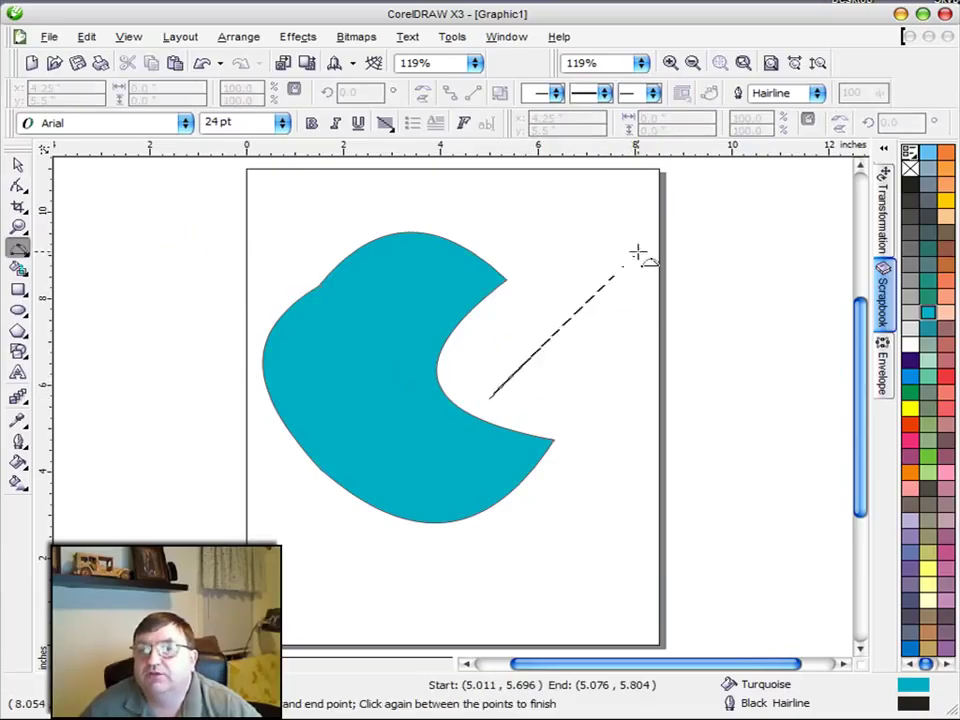
click(585, 407)
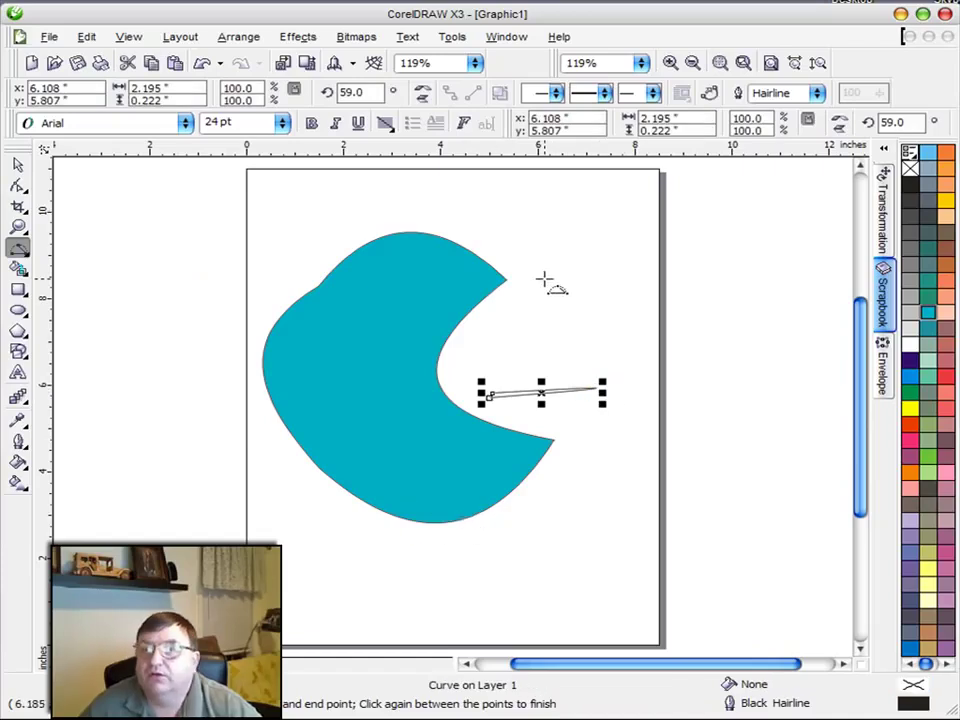
drag(544, 279, 760, 280)
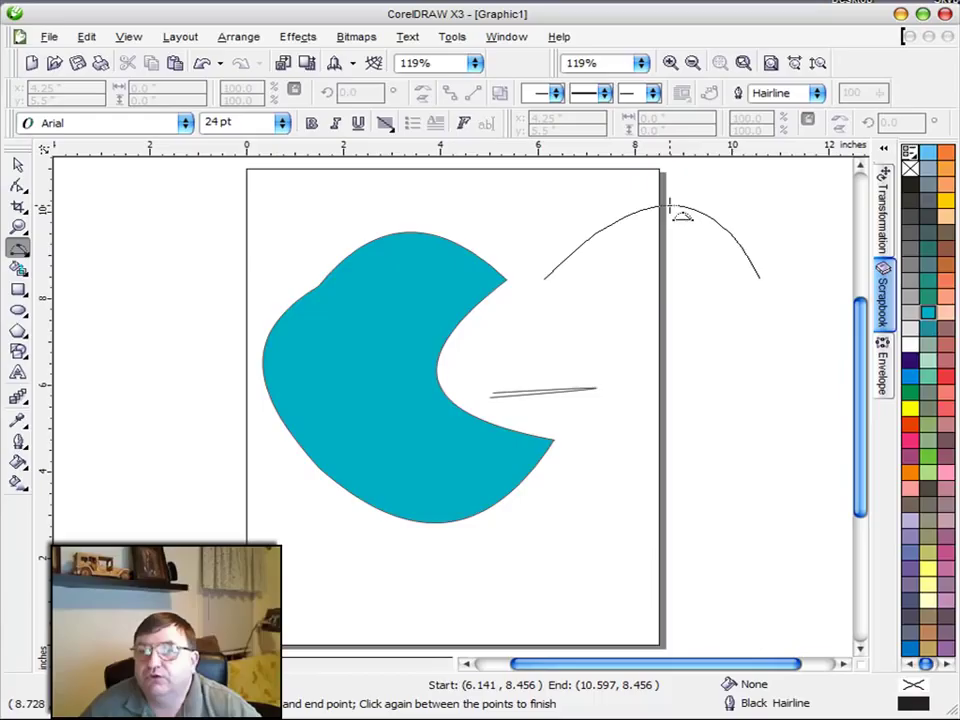
click(628, 208)
Draw a closed shape about 4.39 × 4.5 inches from two three-point curves joined at their ends and fill it with Ghost Green.
drag(529, 357, 743, 372)
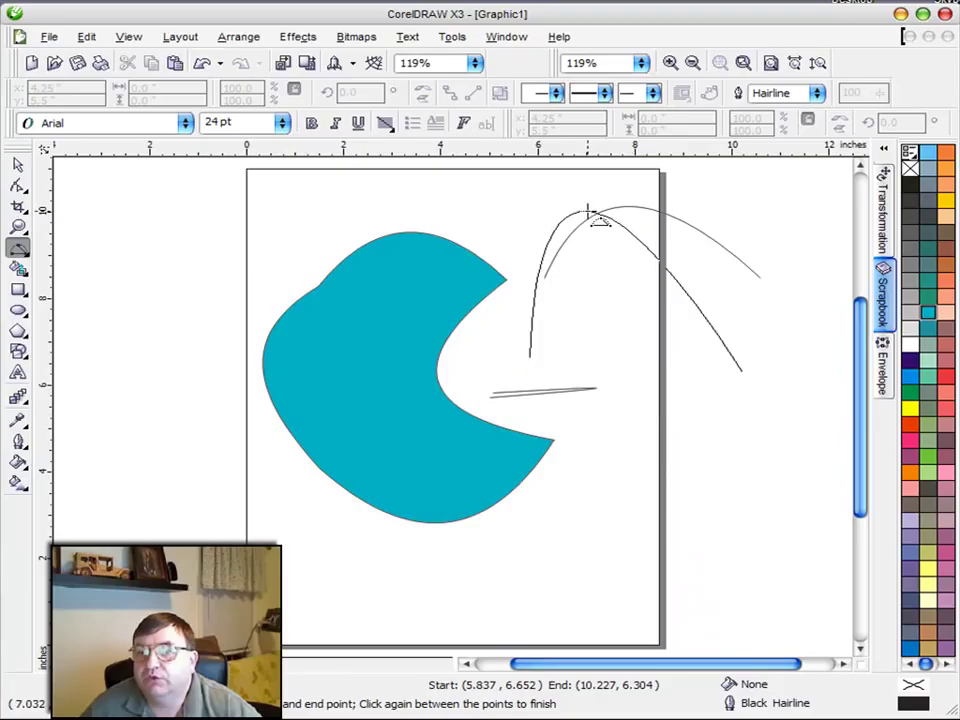
click(636, 302)
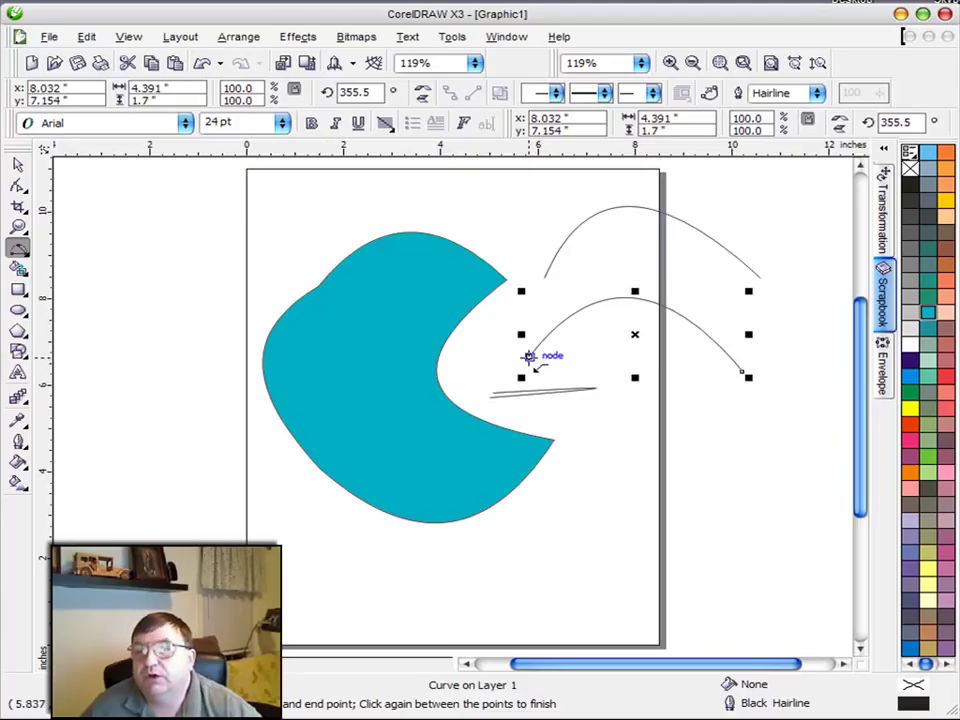
drag(528, 356, 750, 381)
click(626, 493)
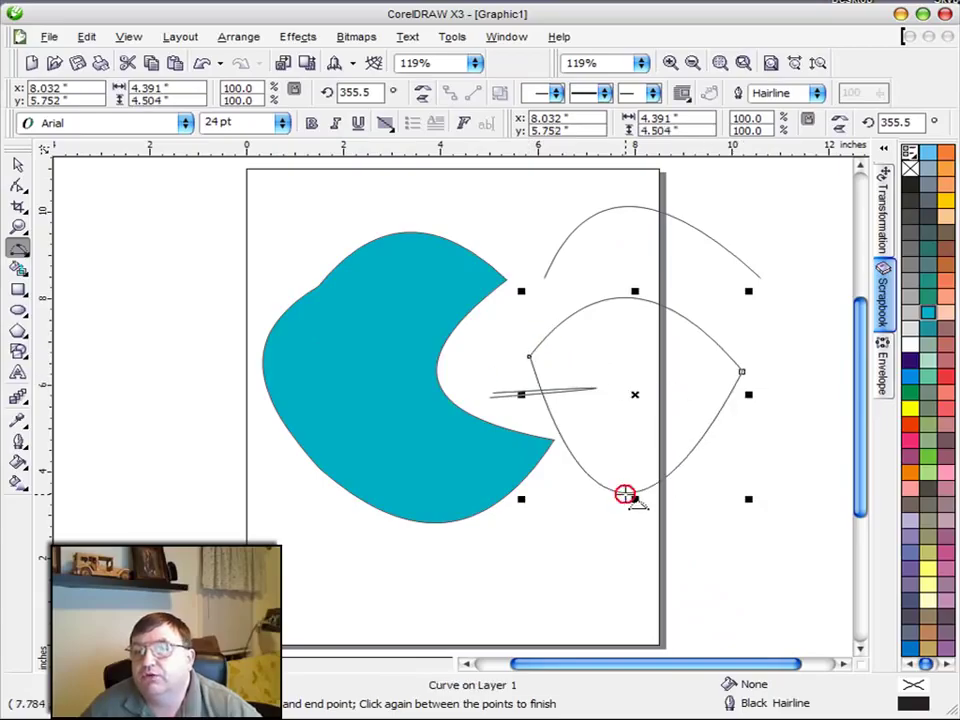
drag(943, 368, 750, 369)
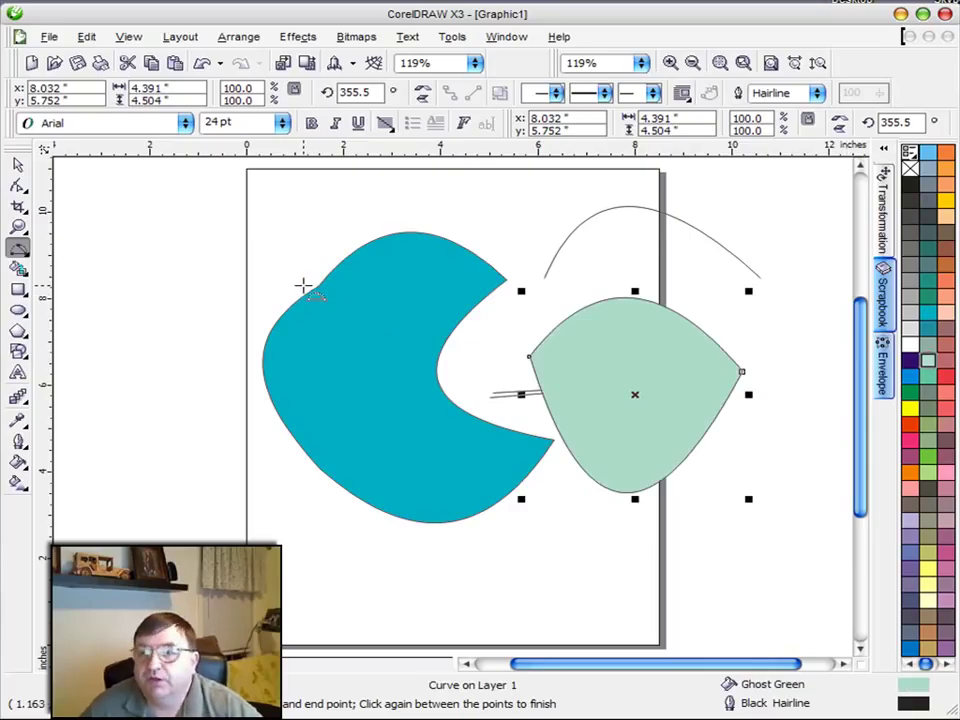
click(19, 165)
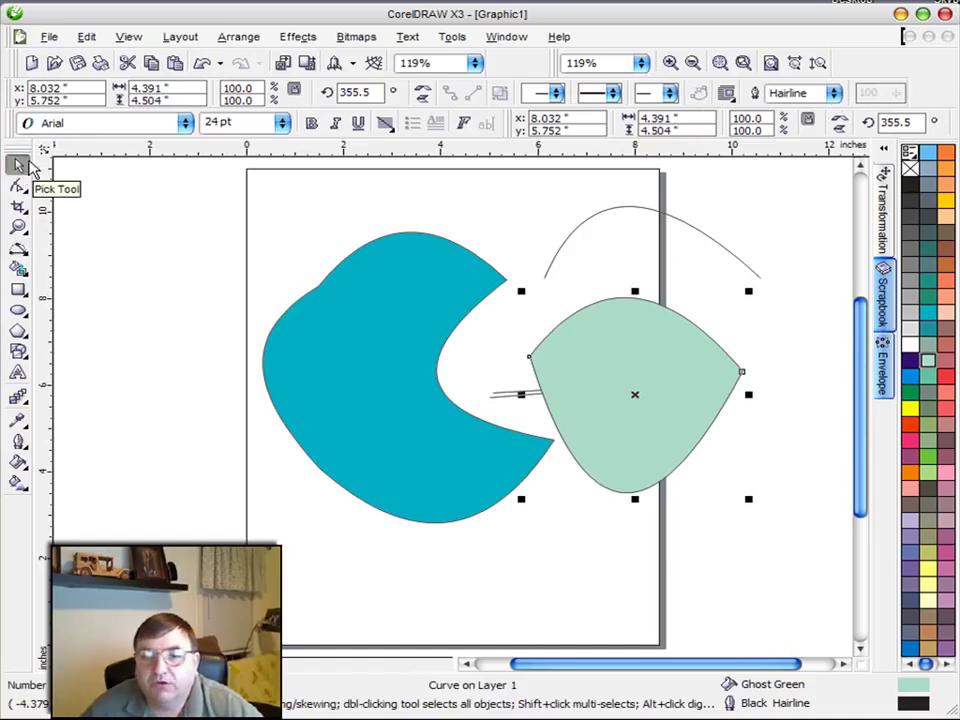